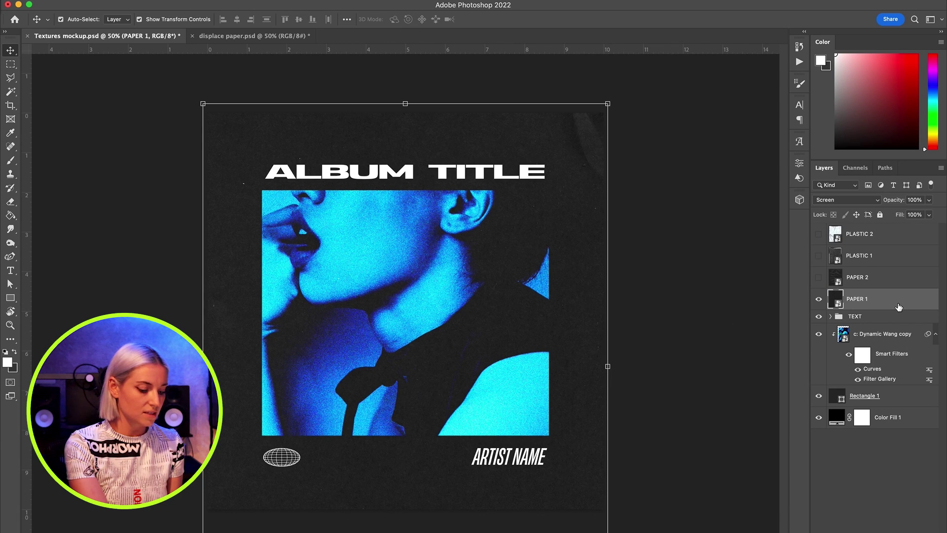
Apply a Levels adjustment to the PAPER 1 layer, raising the black input level to about 23 and adjusting the midtones
{"action": "key", "text": "super+l"}
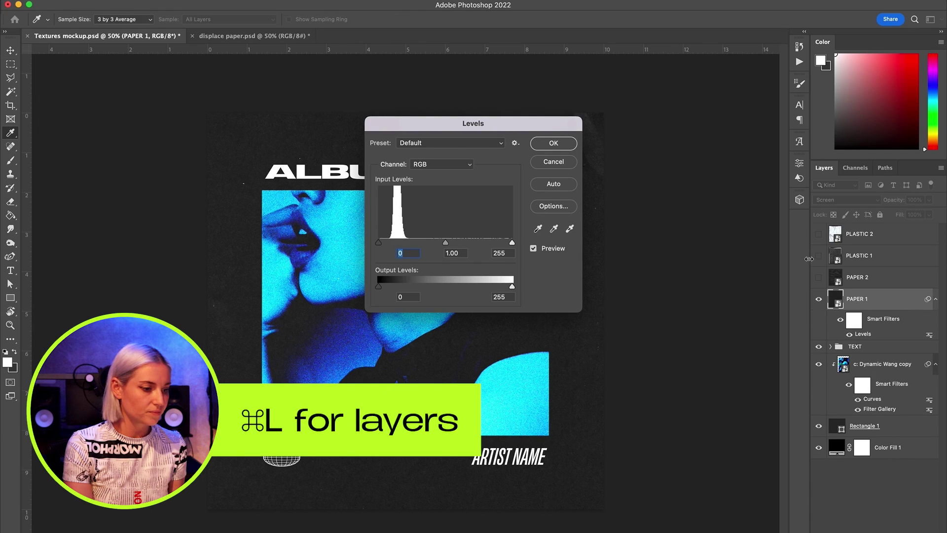
{"action": "left_click_drag", "start_coordinate": [507, 129], "coordinate": [744, 154]}
{"action": "left_click_drag", "start_coordinate": [614, 271], "coordinate": [628, 272]}
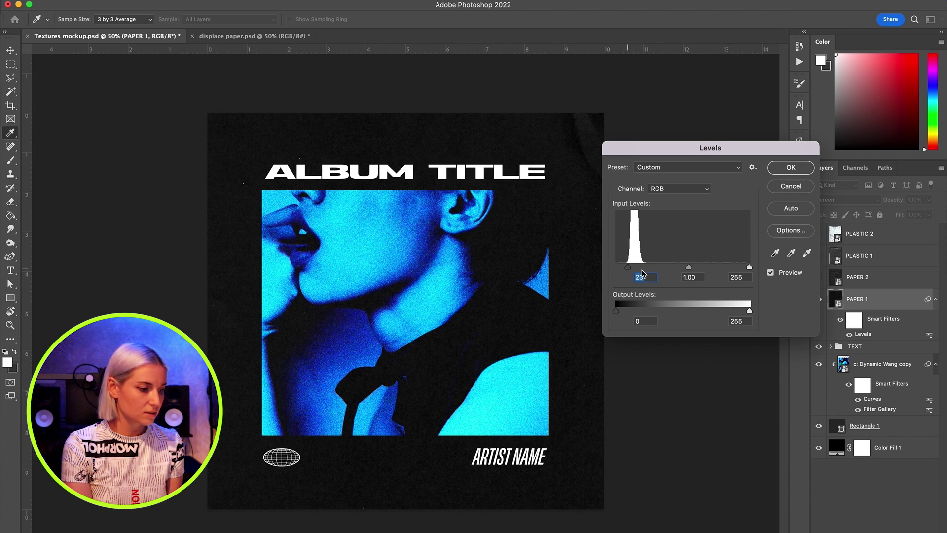
{"action": "left_click_drag", "start_coordinate": [688, 270], "coordinate": [630, 268]}
{"action": "left_click", "coordinate": [792, 167]}
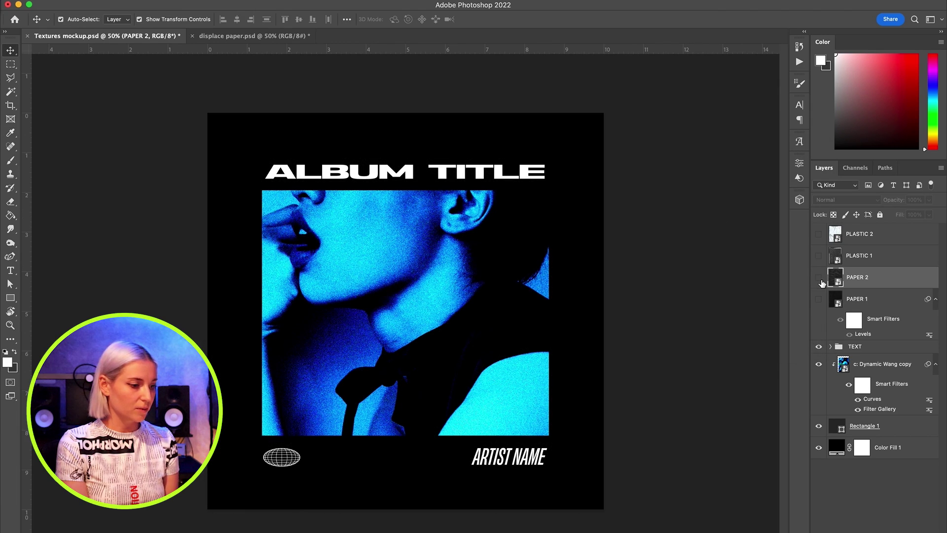
Show the PAPER 2 layer and set its blend mode to Screen
{"action": "left_click", "coordinate": [820, 279]}
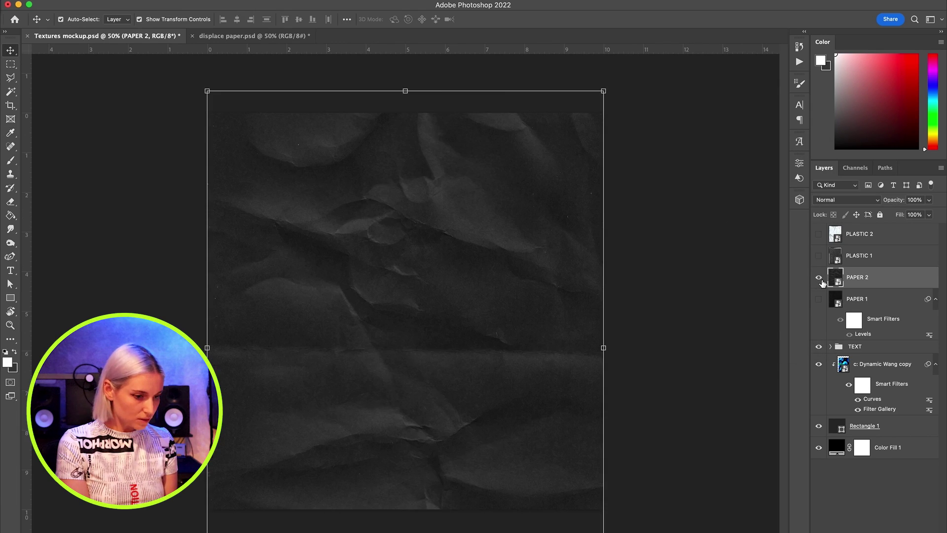
{"action": "left_click", "coordinate": [851, 199]}
{"action": "left_click", "coordinate": [845, 292]}
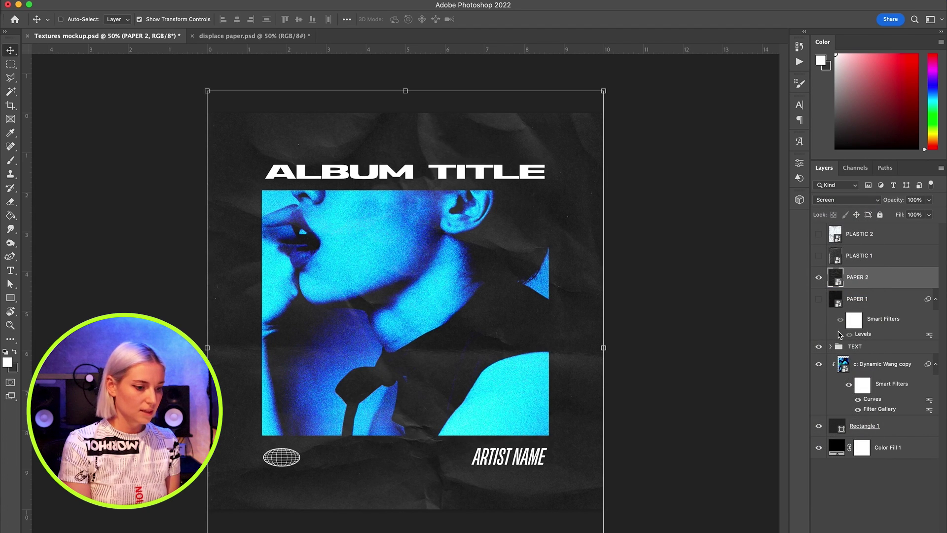
Apply a Levels adjustment to PAPER 2 with black input 20 and midtones 1.14, then deselect the layer
{"action": "key", "text": "super+l"}
{"action": "left_click_drag", "start_coordinate": [616, 267], "coordinate": [626, 270]}
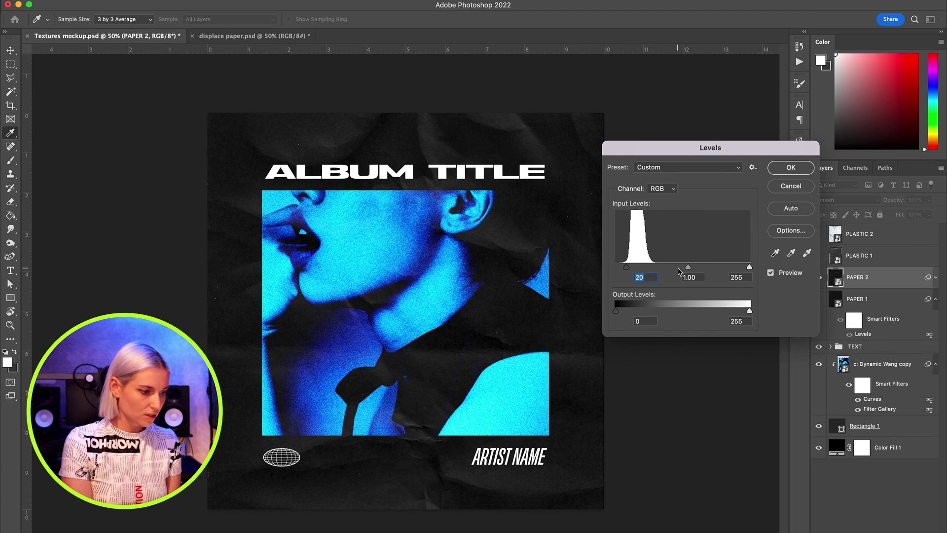
{"action": "left_click_drag", "start_coordinate": [688, 267], "coordinate": [683, 269]}
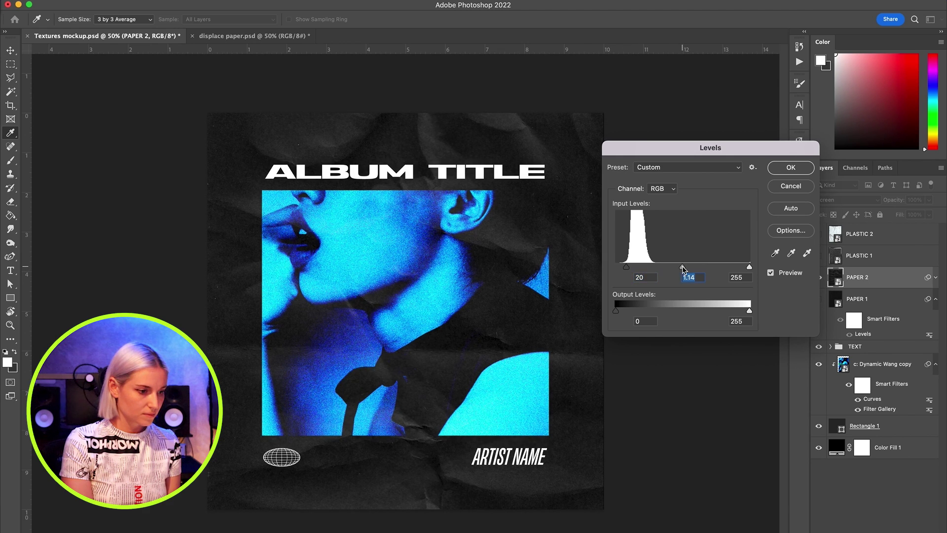
{"action": "left_click", "coordinate": [809, 171]}
{"action": "key", "text": "super+minus"}
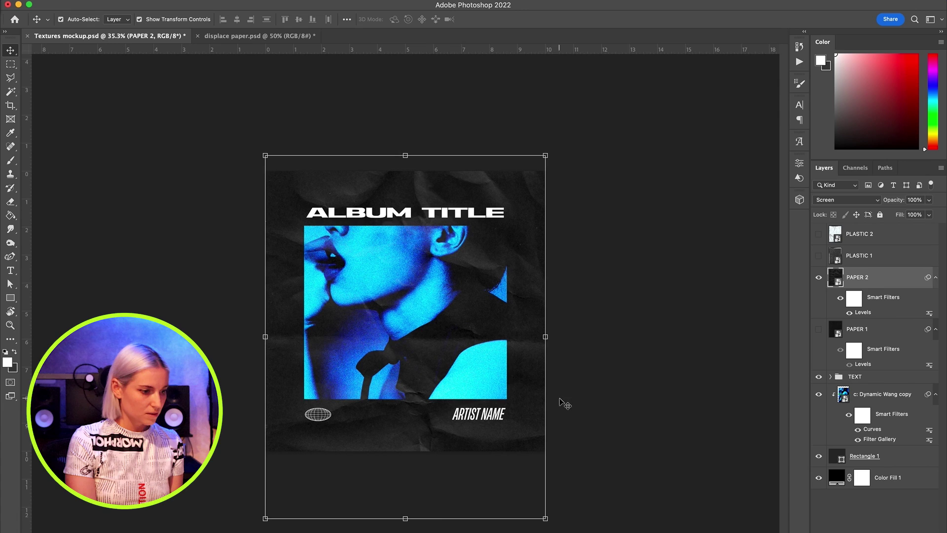
{"action": "left_click", "coordinate": [651, 406]}
{"action": "scroll", "coordinate": [650, 407], "scroll_direction": "up", "scroll_amount": 3}
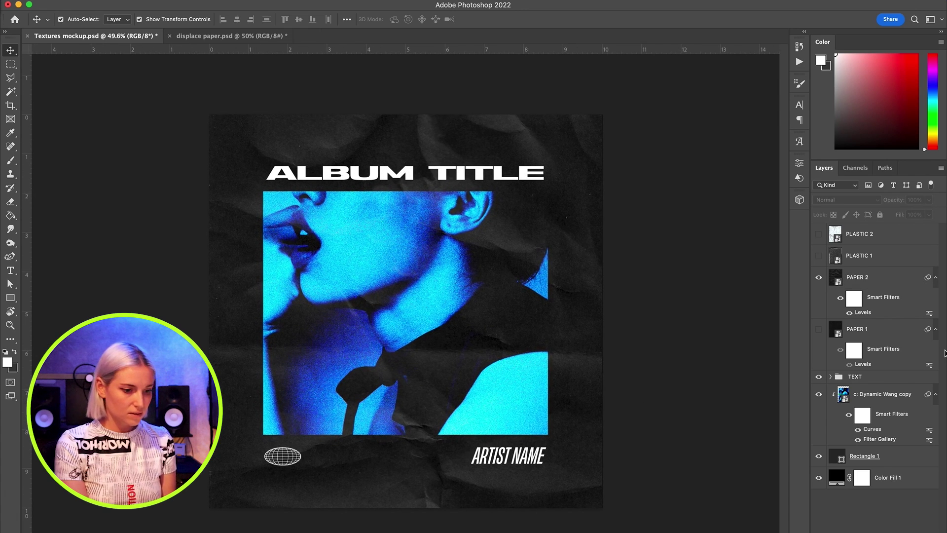
Hide PAPER 2, show the PLASTIC 1 layer and set its blend mode to Screen
{"action": "left_click", "coordinate": [818, 277]}
{"action": "left_click", "coordinate": [818, 256]}
{"action": "left_click", "coordinate": [819, 256]}
{"action": "left_click", "coordinate": [819, 255]}
{"action": "left_click", "coordinate": [869, 200]}
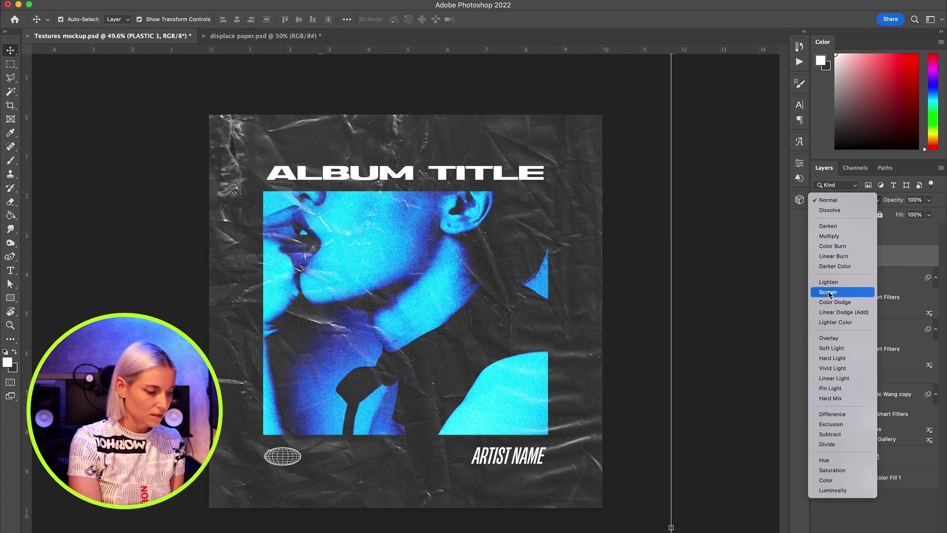
{"action": "left_click", "coordinate": [829, 293]}
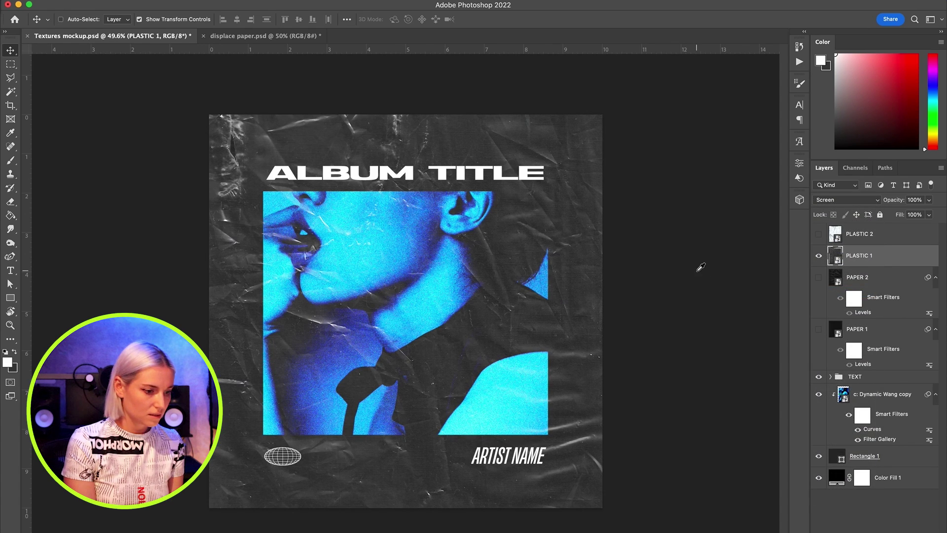
Apply a Levels adjustment to PLASTIC 1 with black input 98 and midtones 1.08, keeping white input at 255
{"action": "key", "text": "super+l"}
{"action": "left_click_drag", "start_coordinate": [615, 267], "coordinate": [635, 267]}
{"action": "mouse_move", "coordinate": [693, 267]}
{"action": "left_mouse_down"}
{"action": "mouse_move", "coordinate": [684, 268]}
{"action": "mouse_move", "coordinate": [698, 269]}
{"action": "left_mouse_up"}
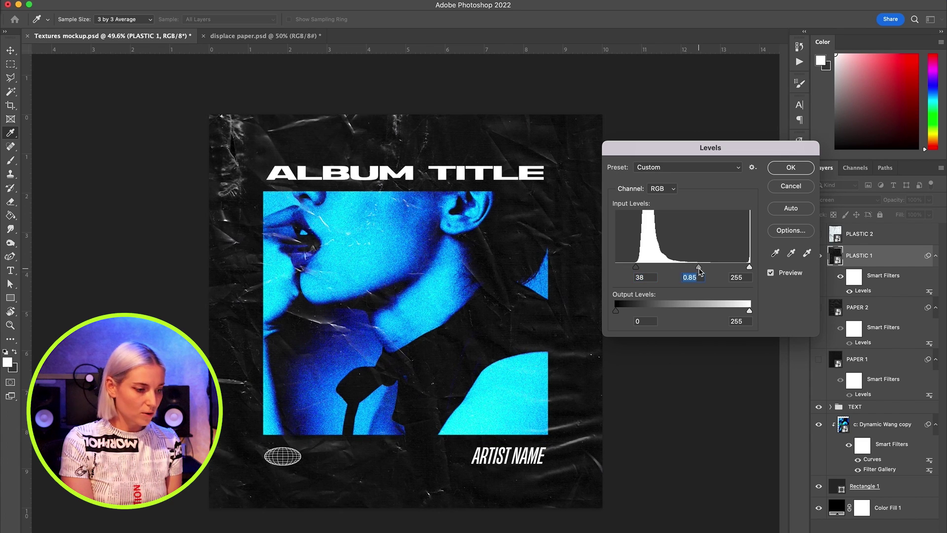
{"action": "left_click_drag", "start_coordinate": [635, 268], "coordinate": [707, 273]}
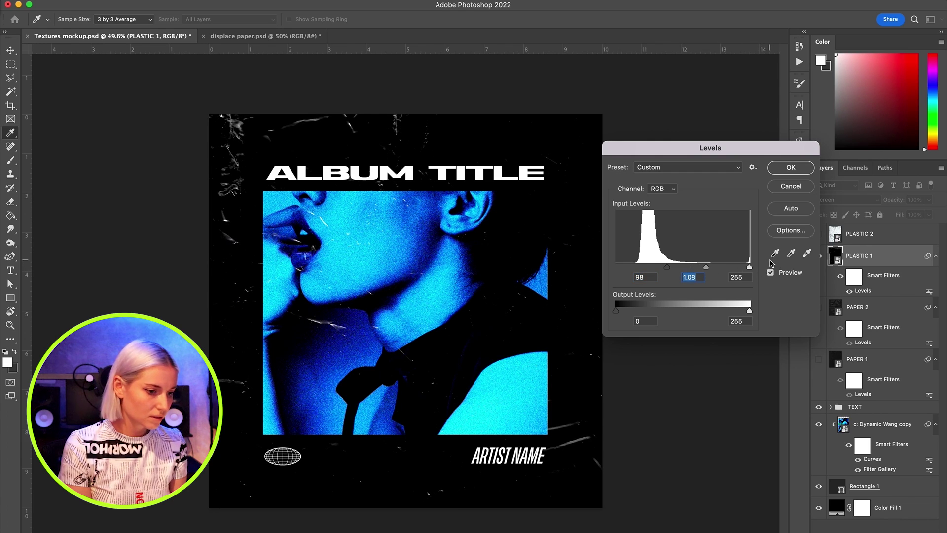
{"action": "left_click", "coordinate": [789, 169]}
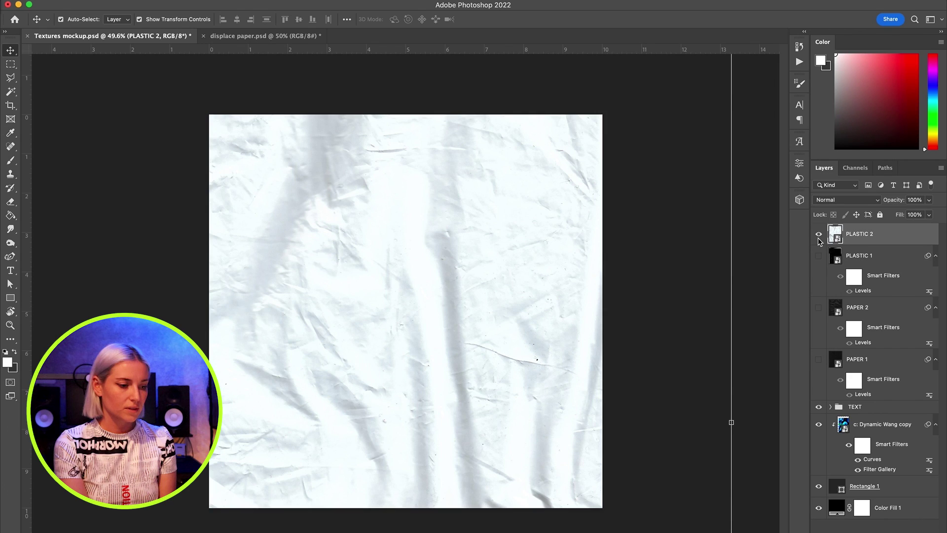
Invert the colors of the visible PLASTIC 2 layer and reduce its saturation to -100
{"action": "left_click", "coordinate": [817, 236]}
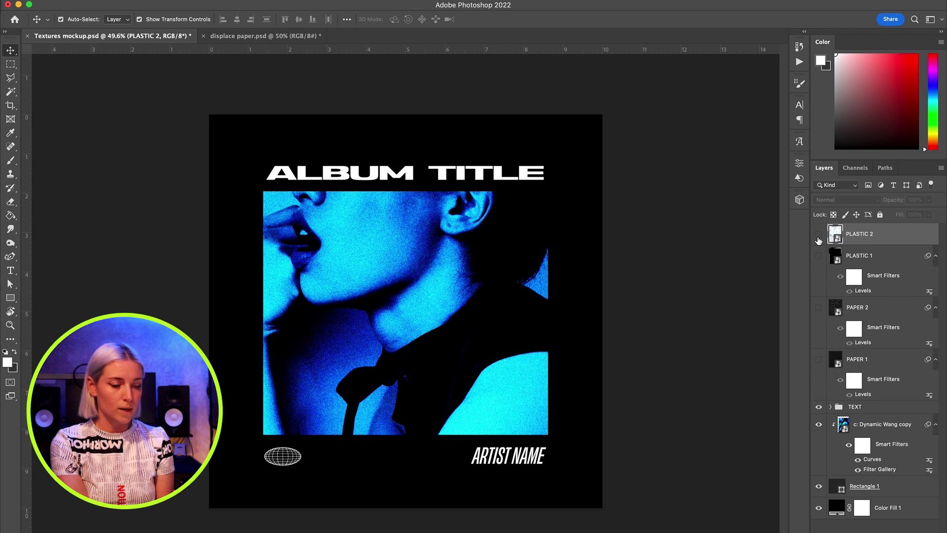
{"action": "left_click", "coordinate": [818, 234]}
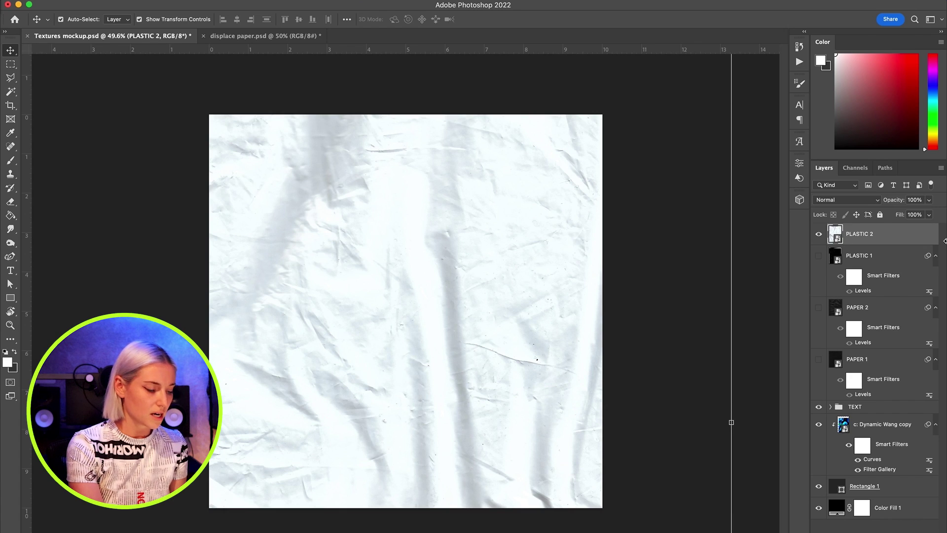
{"action": "key", "text": "super+i"}
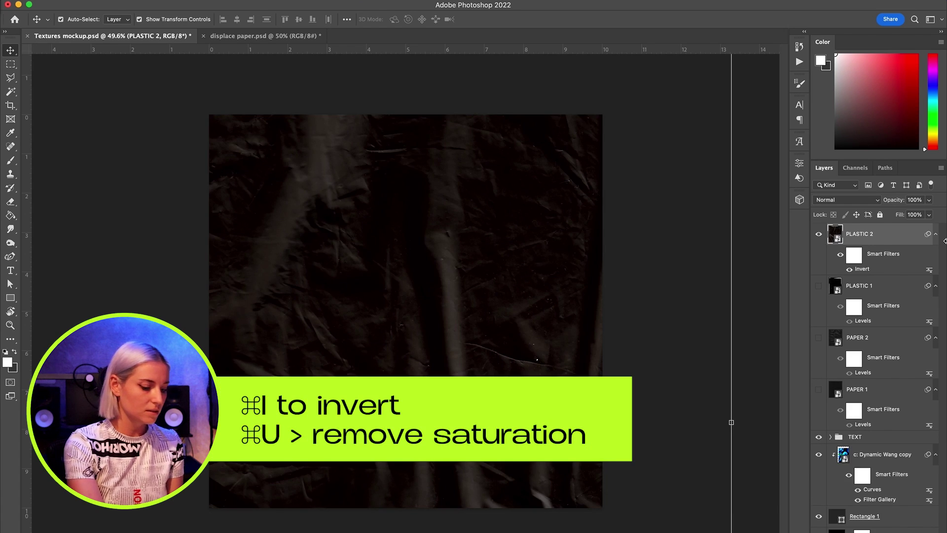
{"action": "key", "text": "super+u"}
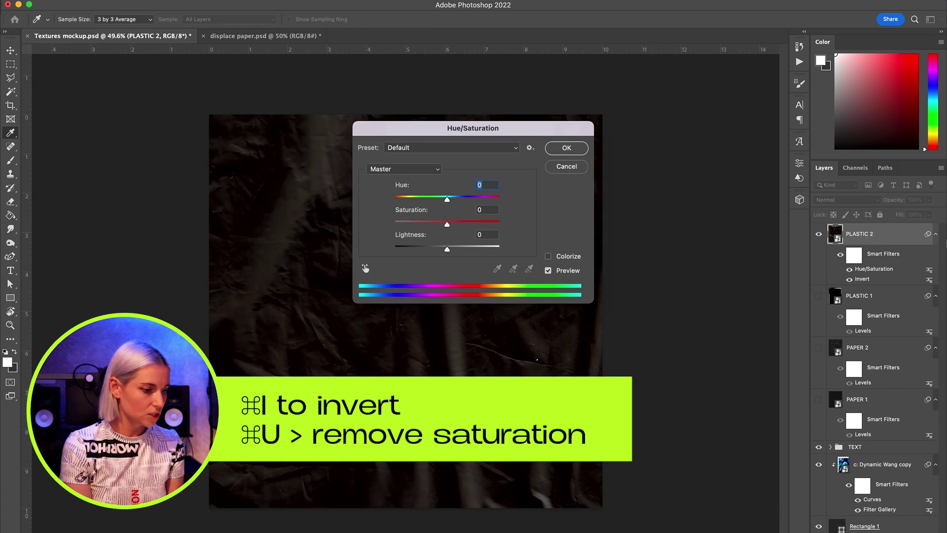
{"action": "left_click_drag", "start_coordinate": [446, 222], "coordinate": [262, 217]}
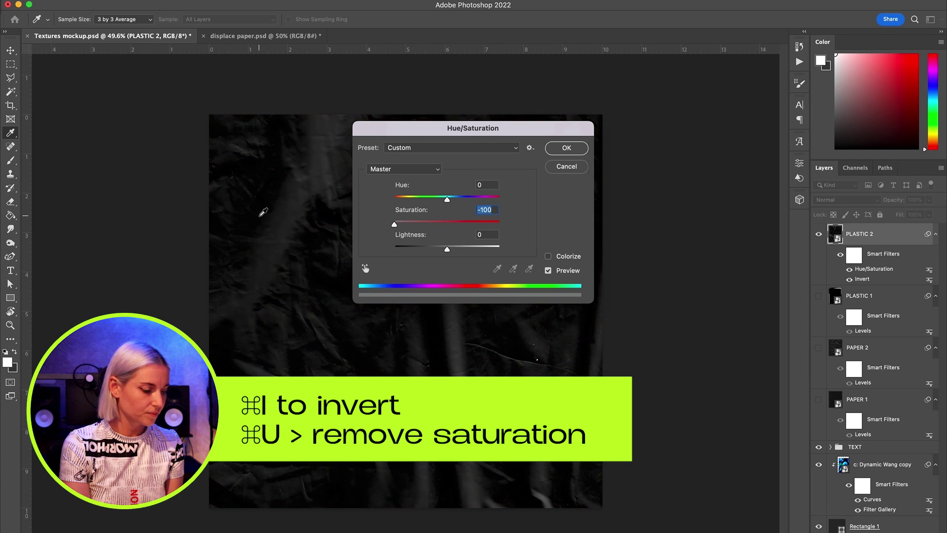
{"action": "left_click", "coordinate": [567, 148]}
{"action": "key", "text": "v"}
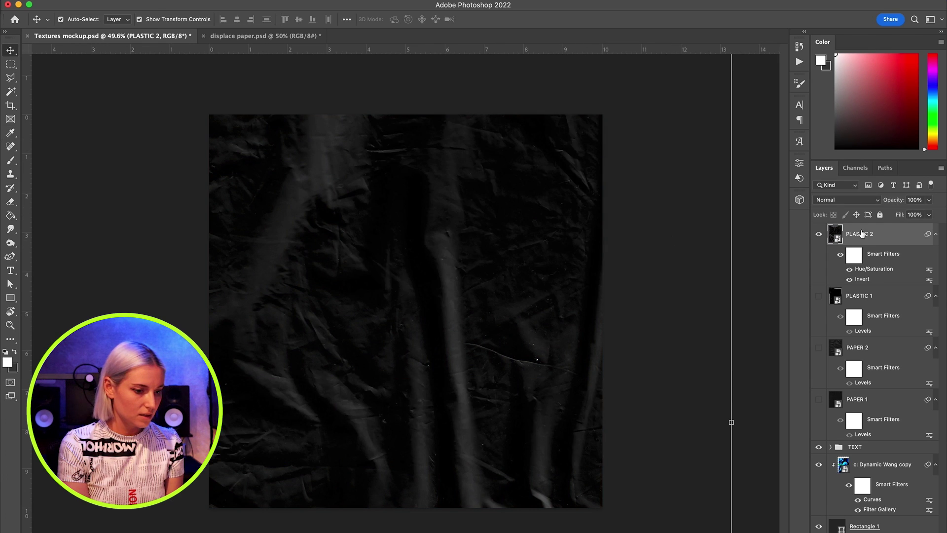
Set PLASTIC 2 to Screen blending and apply Levels with black input 1, midtones 0.77 and white input 206
{"action": "left_click", "coordinate": [845, 199]}
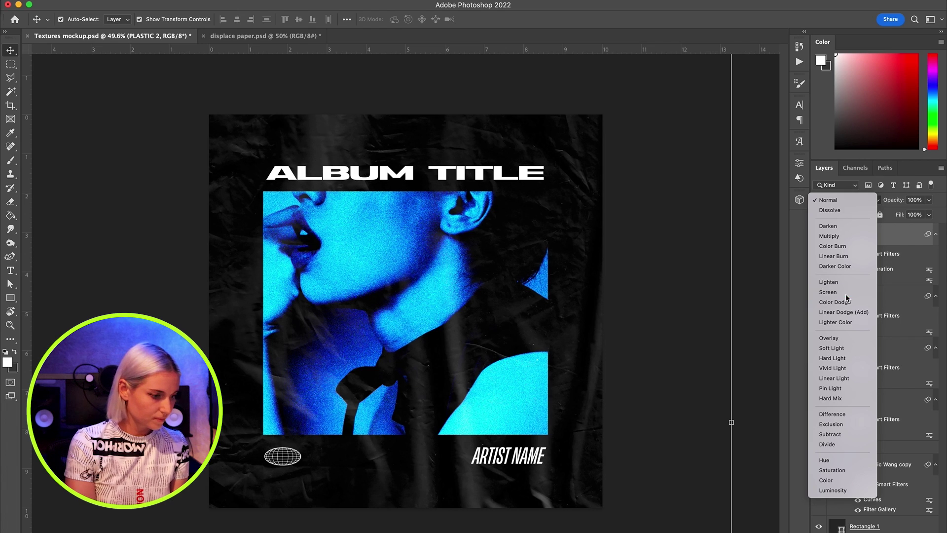
{"action": "left_click", "coordinate": [846, 295]}
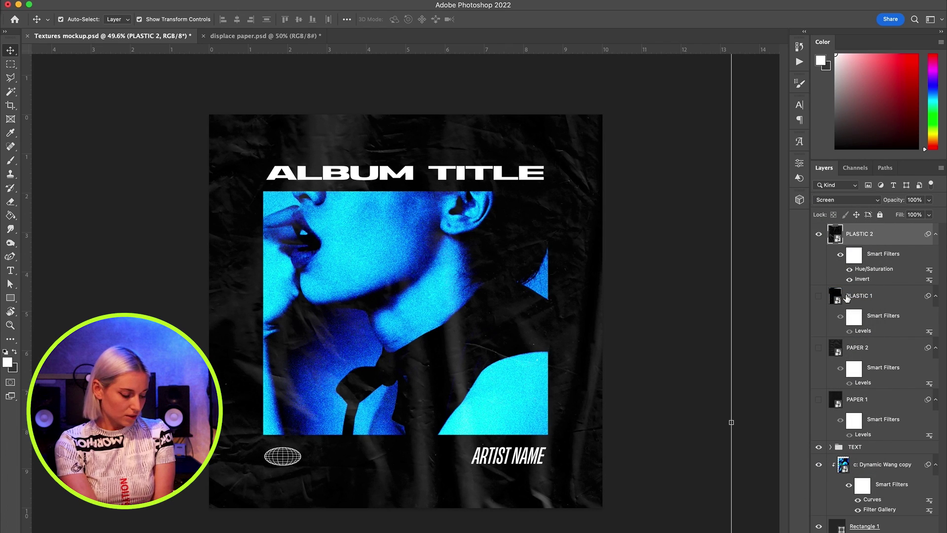
{"action": "key", "text": "super+l"}
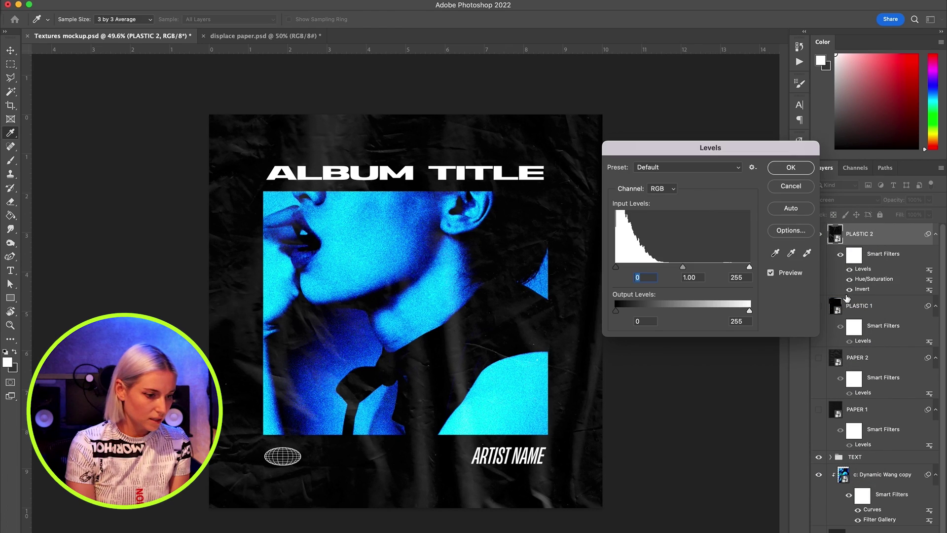
{"action": "left_click_drag", "start_coordinate": [682, 267], "coordinate": [723, 269]}
{"action": "mouse_move", "coordinate": [615, 269]}
{"action": "left_mouse_down"}
{"action": "mouse_move", "coordinate": [629, 272]}
{"action": "mouse_move", "coordinate": [616, 269]}
{"action": "left_mouse_up"}
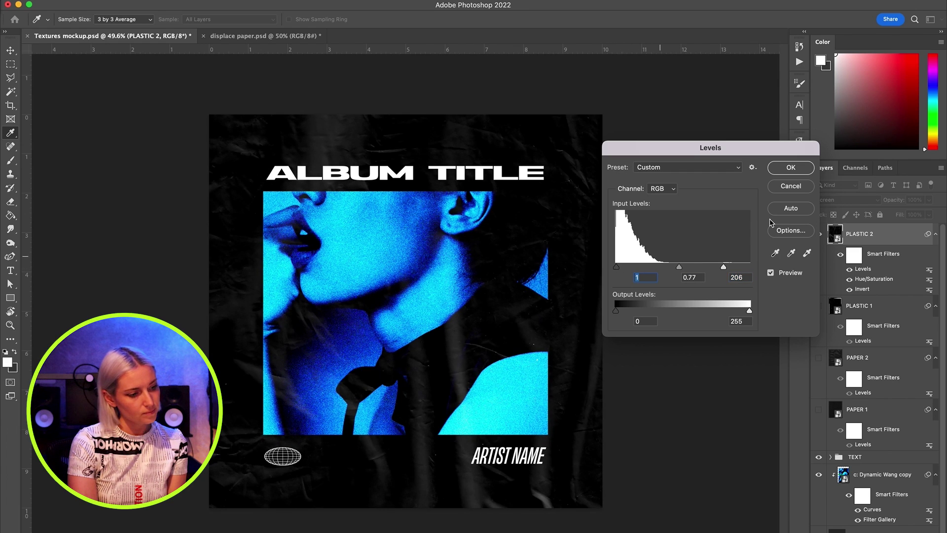
{"action": "left_click", "coordinate": [787, 169]}
Turn on the visibility of the PLASTIC 1 and PAPER 2 layers alongside PLASTIC 2
{"action": "scroll", "coordinate": [594, 321], "scroll_direction": "down", "scroll_amount": 5}
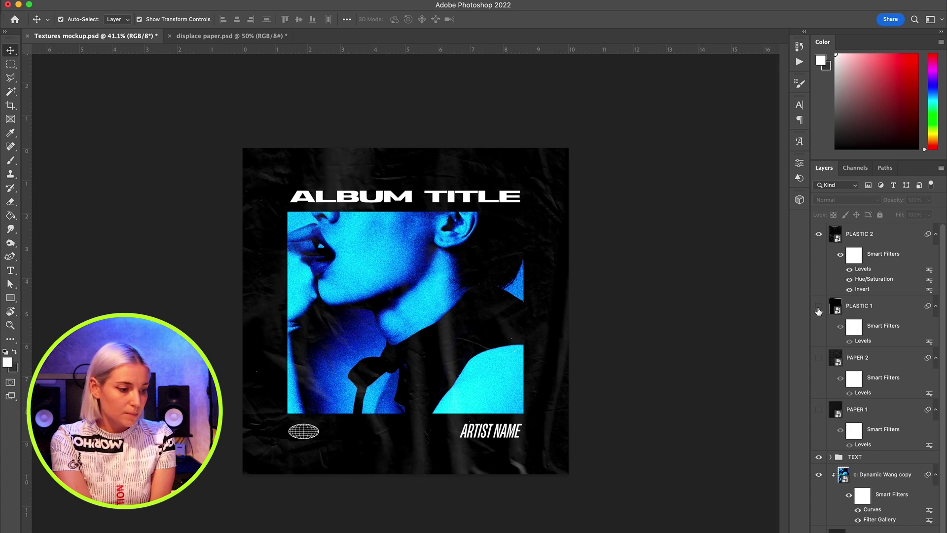
{"action": "left_click", "coordinate": [819, 306]}
{"action": "left_click", "coordinate": [818, 358]}
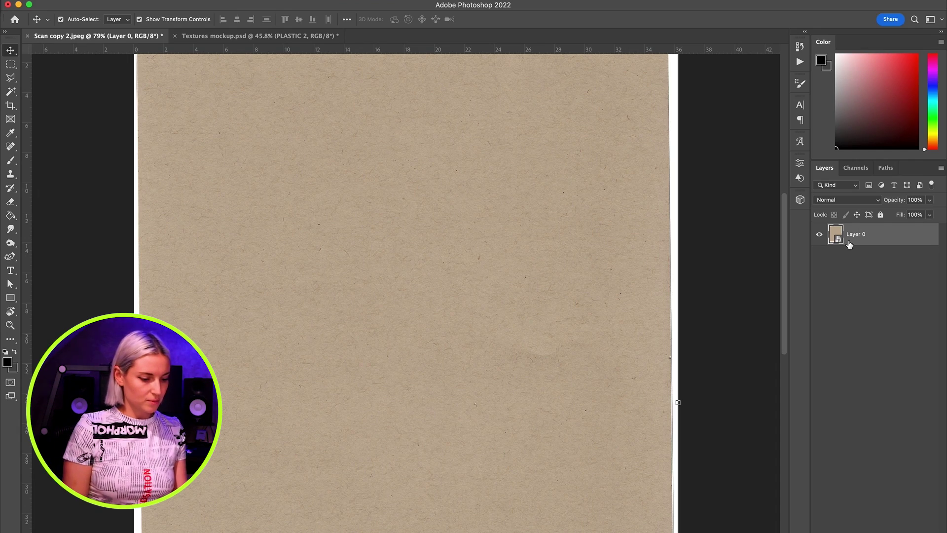
Invert the brown paper scan on Layer 0 and remove all of its color saturation
{"action": "key", "text": "super+plus"}
{"action": "scroll", "coordinate": [703, 380], "scroll_direction": "down", "scroll_amount": 3}
{"action": "scroll", "coordinate": [704, 380], "scroll_direction": "up", "scroll_amount": 4}
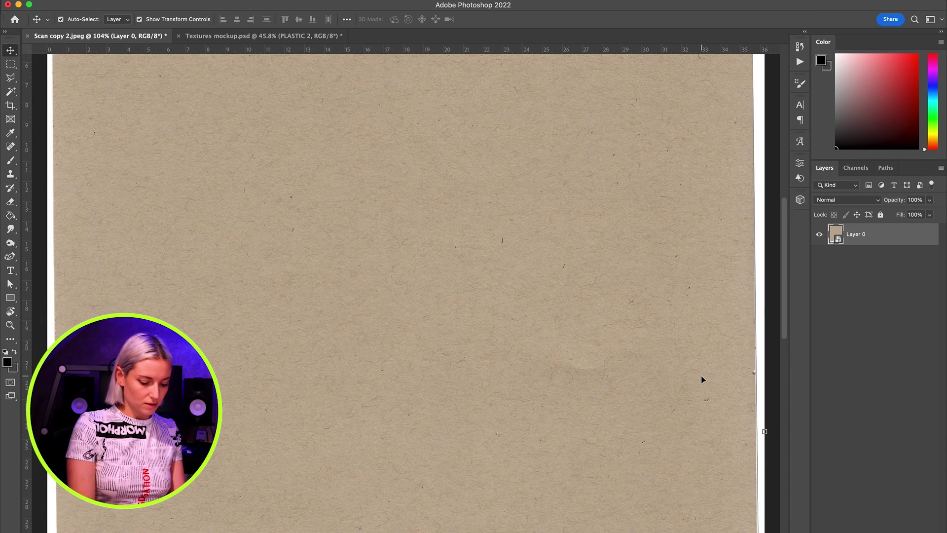
{"action": "key", "text": "super+i"}
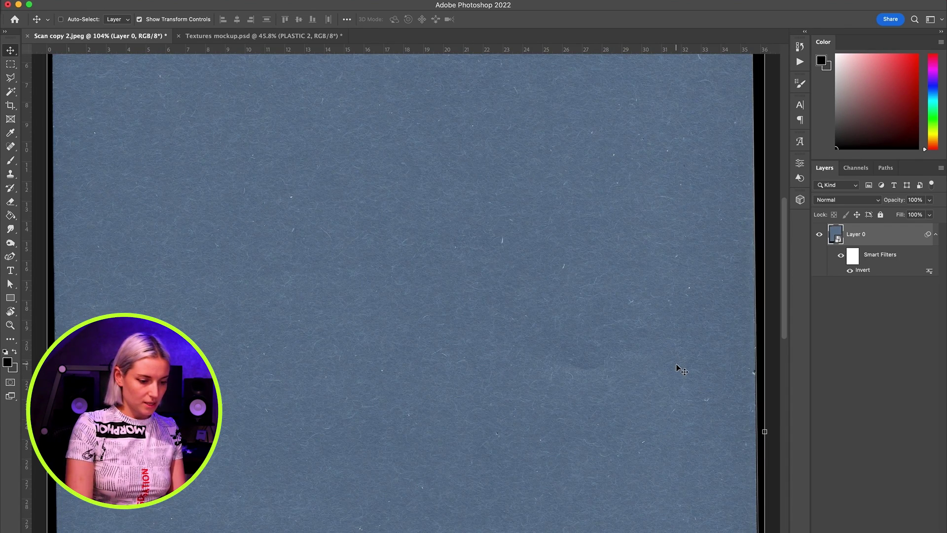
{"action": "key", "text": "super+u"}
{"action": "left_click_drag", "start_coordinate": [445, 226], "coordinate": [317, 226]}
{"action": "key", "text": "Return"}
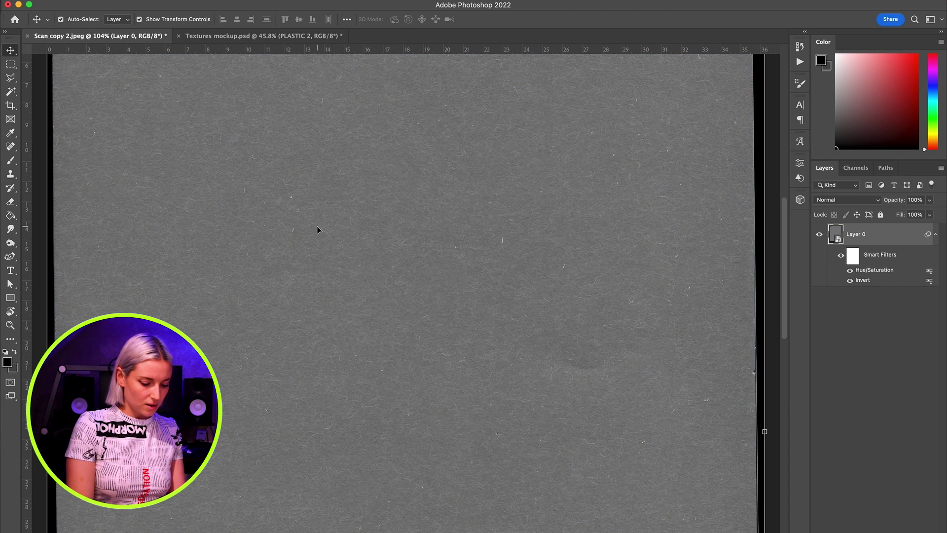
Apply a Levels adjustment to the inverted scan with black input 92 and midtones 0.54, isolating the light paper fibers on black
{"action": "key", "text": "super+l"}
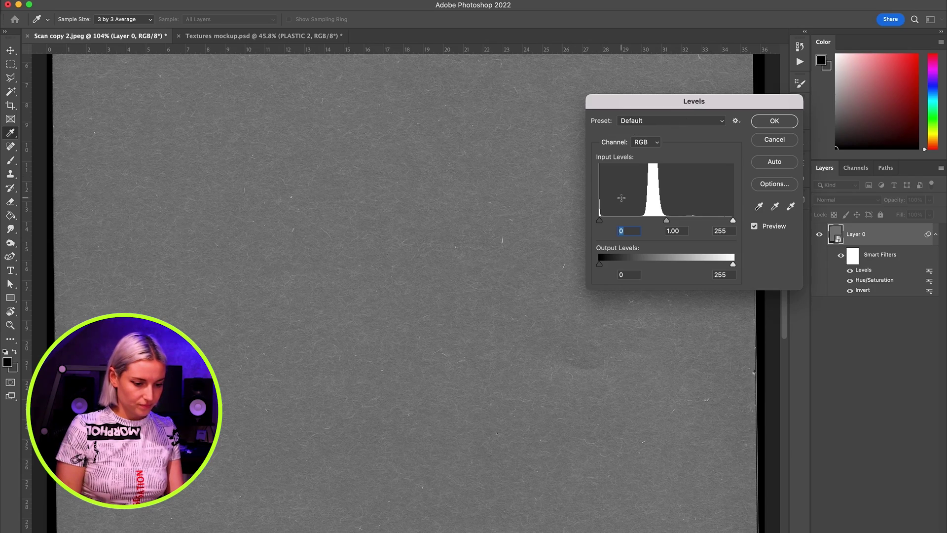
{"action": "left_click_drag", "start_coordinate": [600, 225], "coordinate": [704, 225]}
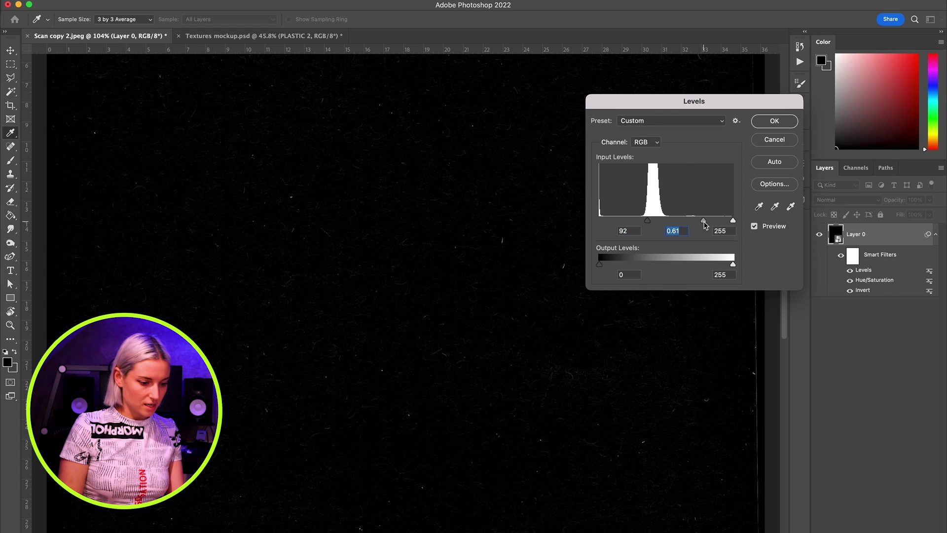
{"action": "key", "text": "super+plus"}
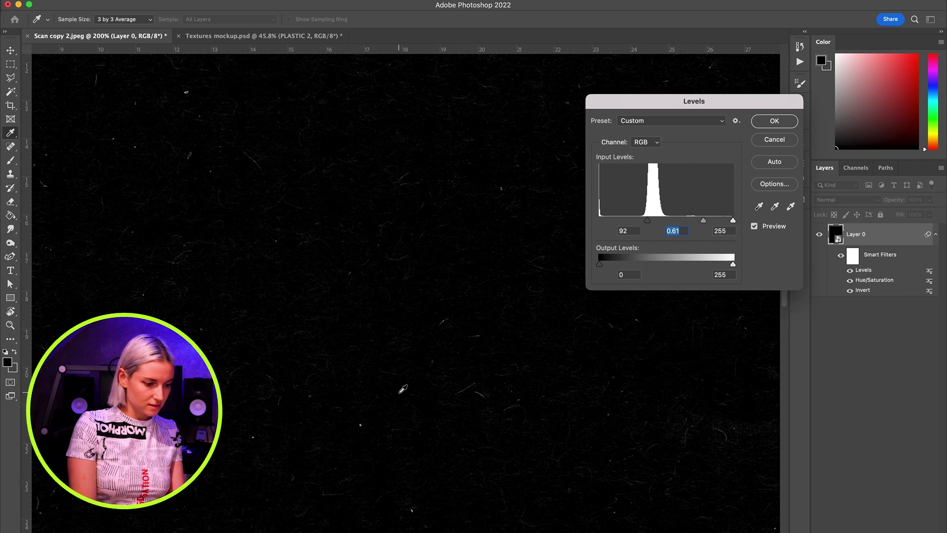
{"action": "key", "text": "super+minus"}
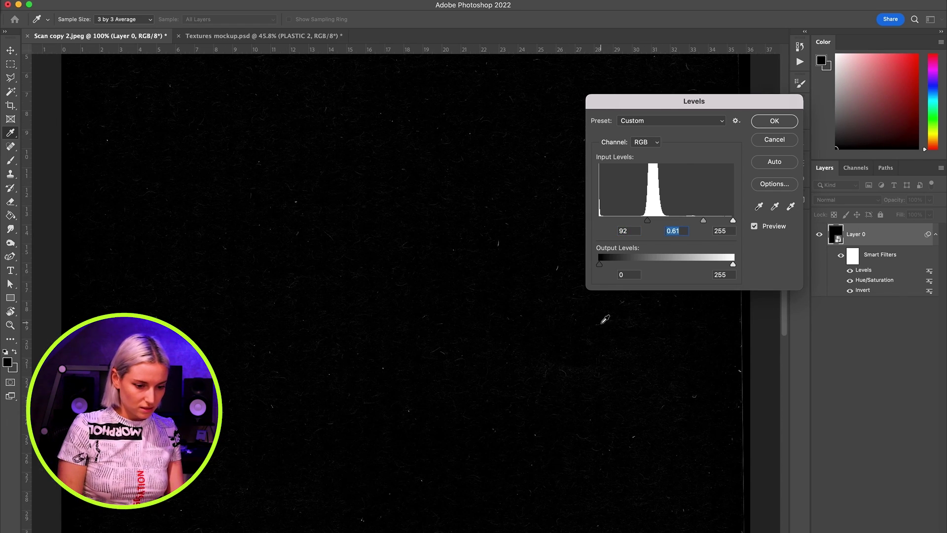
{"action": "mouse_move", "coordinate": [704, 221]}
{"action": "left_mouse_down"}
{"action": "mouse_move", "coordinate": [697, 224]}
{"action": "mouse_move", "coordinate": [706, 225]}
{"action": "left_mouse_up"}
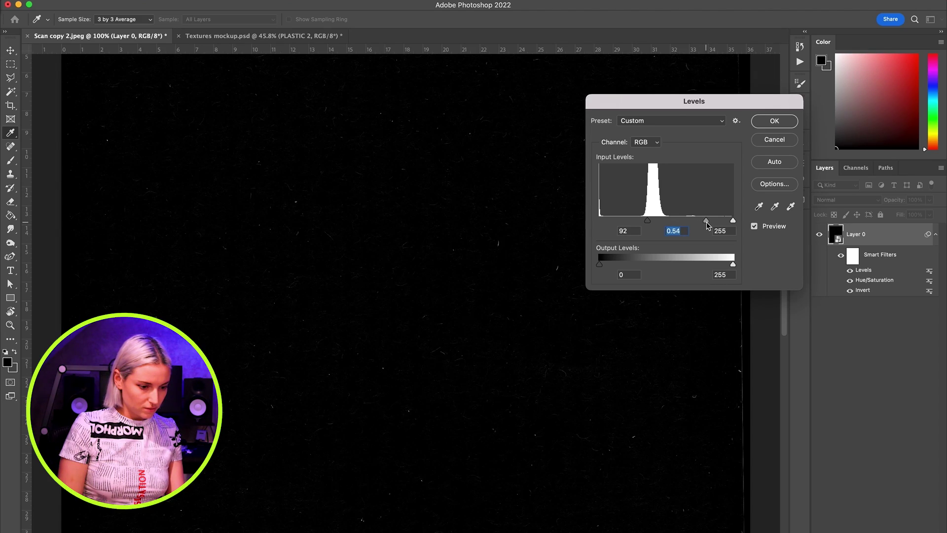
{"action": "key", "text": "Return"}
{"action": "key", "text": "v"}
{"action": "key", "text": "super+0"}
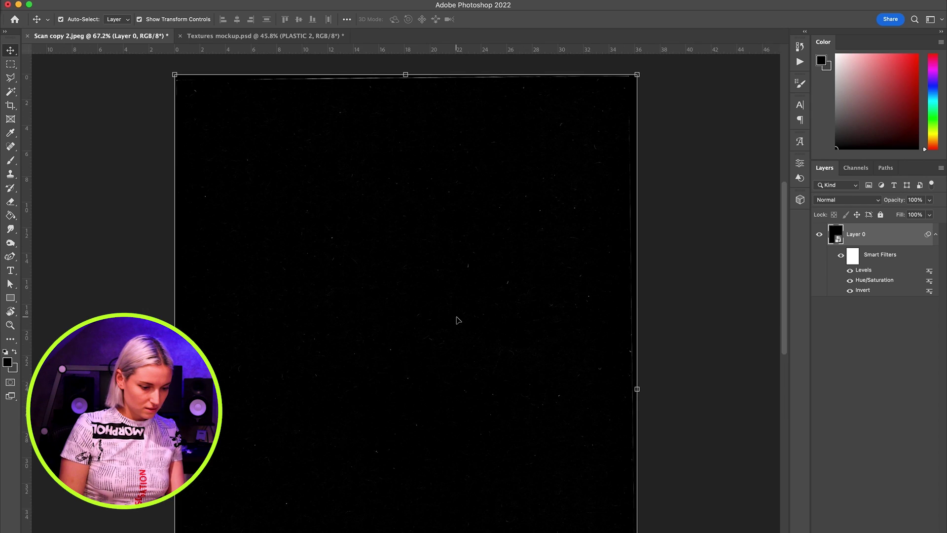
Paste the processed paper scan into Textures mockup.psd as a new layer and fit it over the whole album cover
{"action": "key", "text": "super+plus"}
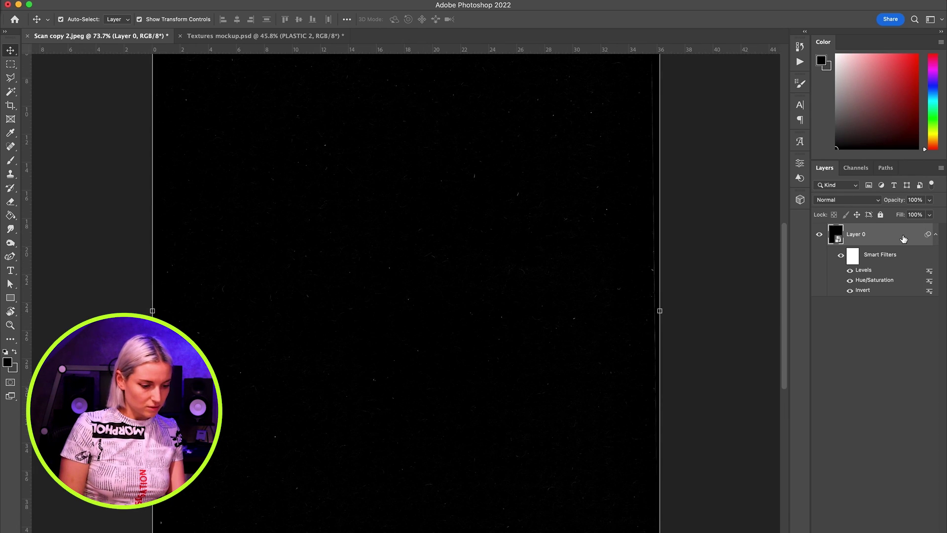
{"action": "scroll", "coordinate": [524, 376], "scroll_direction": "up", "scroll_amount": 2}
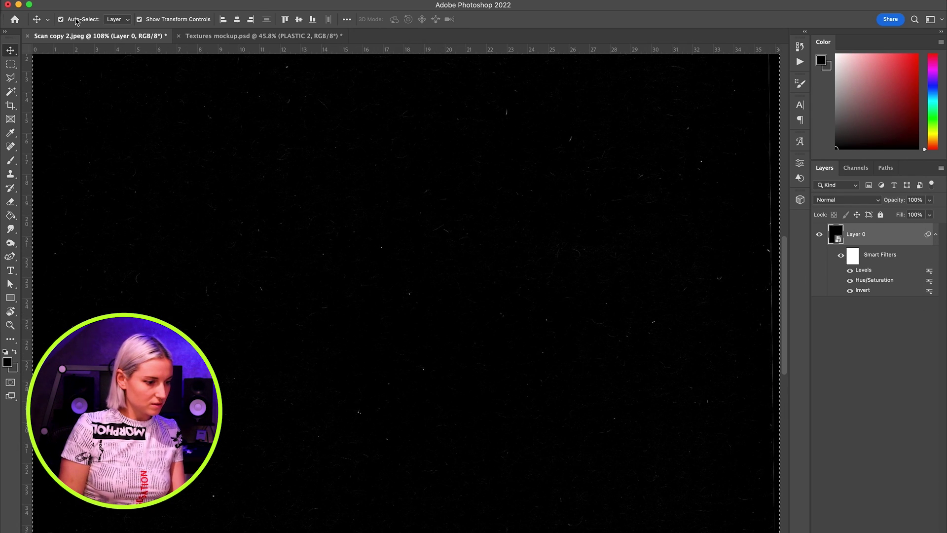
{"action": "left_click", "coordinate": [264, 36]}
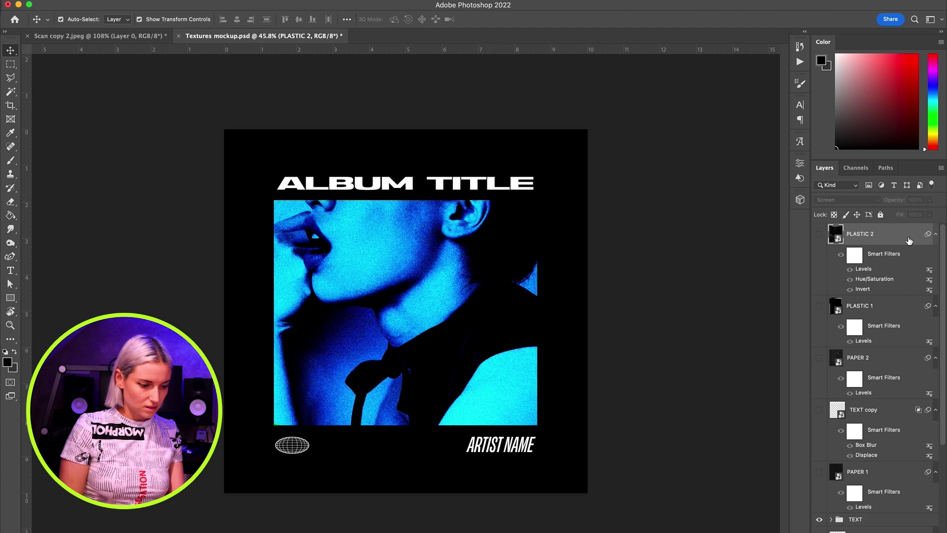
{"action": "key", "text": "super+v"}
{"action": "left_click_drag", "start_coordinate": [564, 344], "coordinate": [611, 344]}
{"action": "key", "text": "Return"}
{"action": "left_click_drag", "start_coordinate": [549, 344], "coordinate": [604, 346]}
{"action": "left_click_drag", "start_coordinate": [567, 354], "coordinate": [556, 354]}
{"action": "key", "text": "Return"}
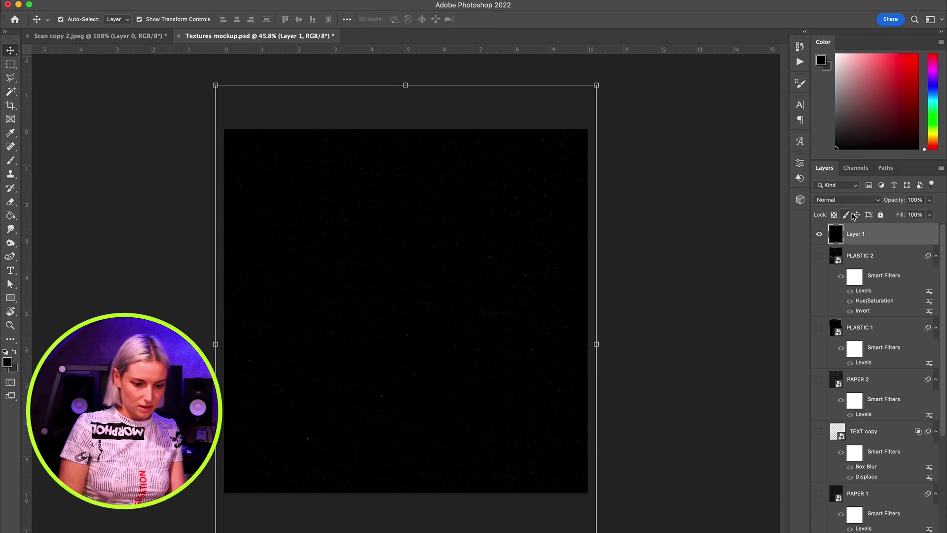
Set the pasted paper scan layer's blending mode to Screen and check the texture over the cover up close
{"action": "left_click", "coordinate": [847, 200]}
{"action": "left_click", "coordinate": [845, 295]}
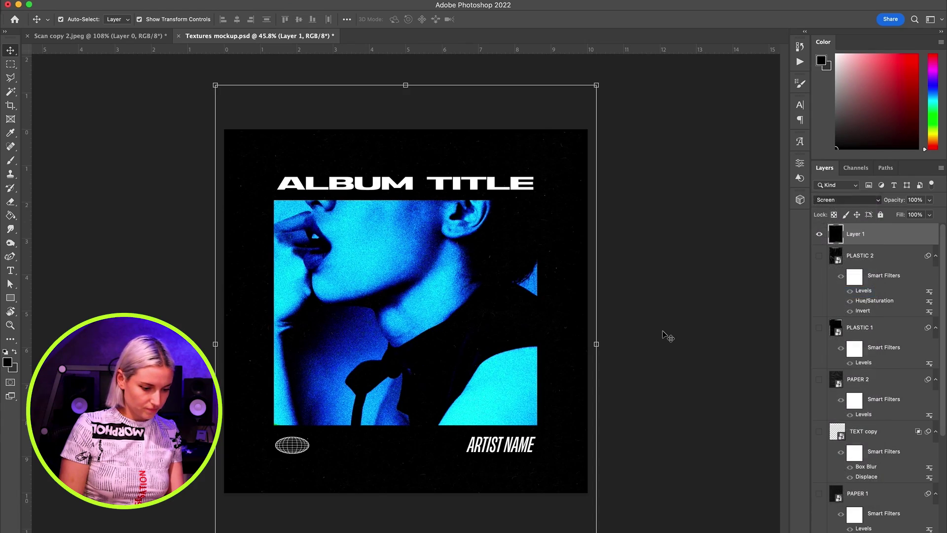
{"action": "left_click", "coordinate": [665, 336]}
{"action": "key", "text": "super+equal"}
{"action": "key", "text": "super+equal"}
{"action": "key", "text": "super+equal"}
{"action": "key", "text": "super+minus"}
{"action": "key", "text": "super+minus"}
{"action": "scroll", "coordinate": [663, 334], "scroll_direction": "up", "scroll_amount": 4}
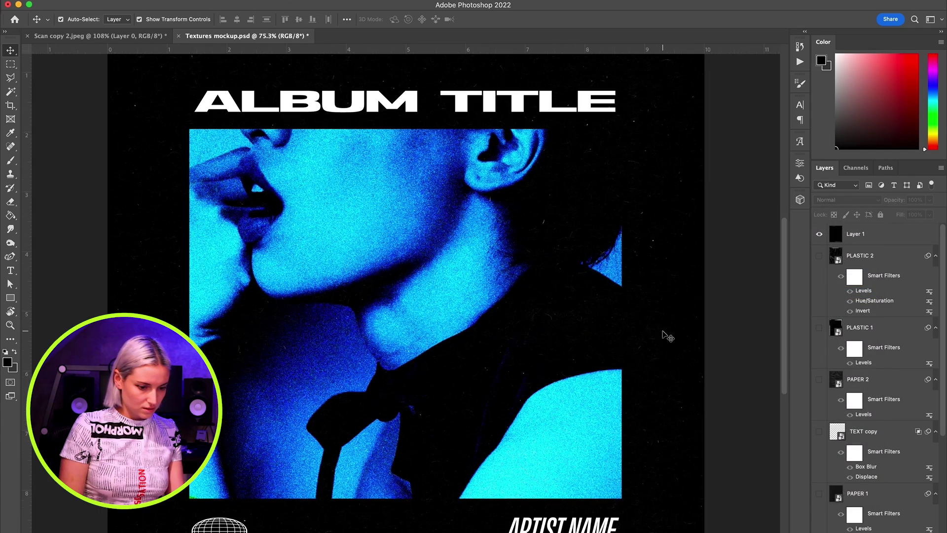
Adjust the size and placement of the paper scan layer over the album cover
{"action": "left_click", "coordinate": [664, 334]}
{"action": "scroll", "coordinate": [664, 335], "scroll_direction": "down", "scroll_amount": 4}
{"action": "left_click_drag", "start_coordinate": [613, 346], "coordinate": [822, 352]}
{"action": "left_click_drag", "start_coordinate": [641, 319], "coordinate": [567, 435]}
{"action": "key", "text": "Return"}
{"action": "key", "text": "super+equal"}
{"action": "scroll", "coordinate": [569, 435], "scroll_direction": "up", "scroll_amount": 1}
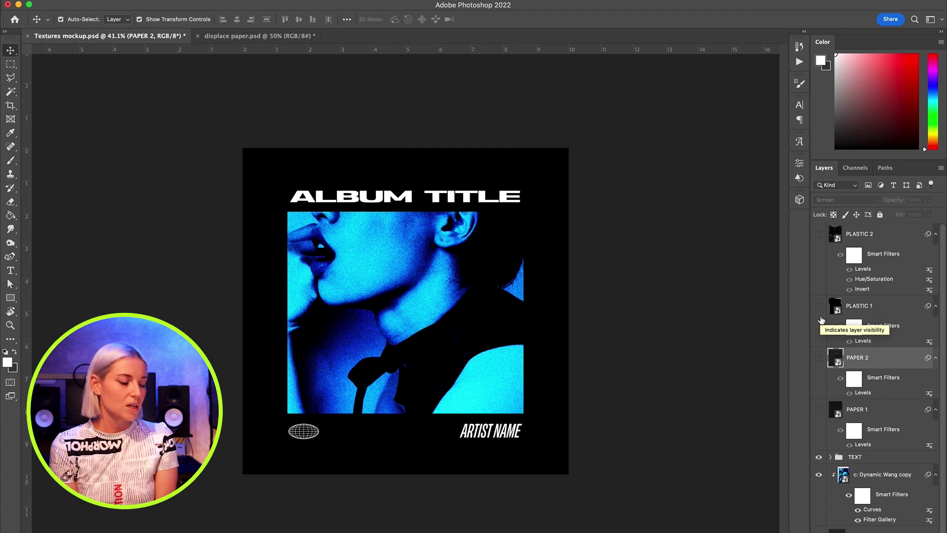
Review the Save As options of displace paper.psd with Photoshop as the format, leaving without saving
{"action": "left_click", "coordinate": [249, 38]}
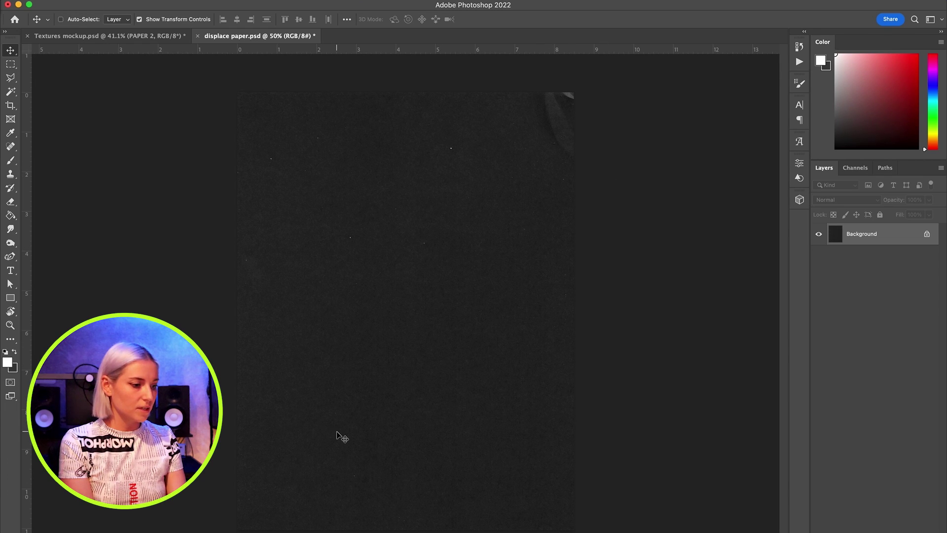
{"action": "key", "text": "super+shift+s"}
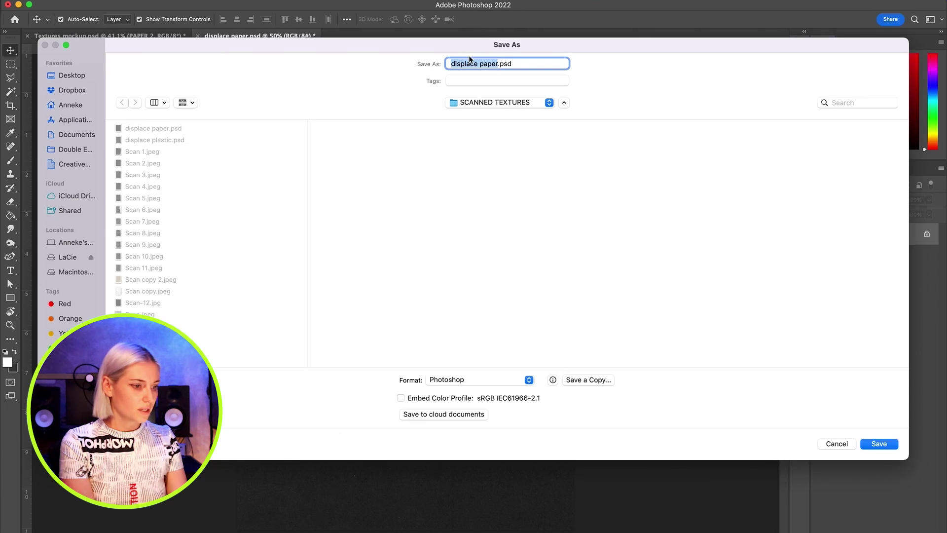
{"action": "left_click", "coordinate": [448, 383]}
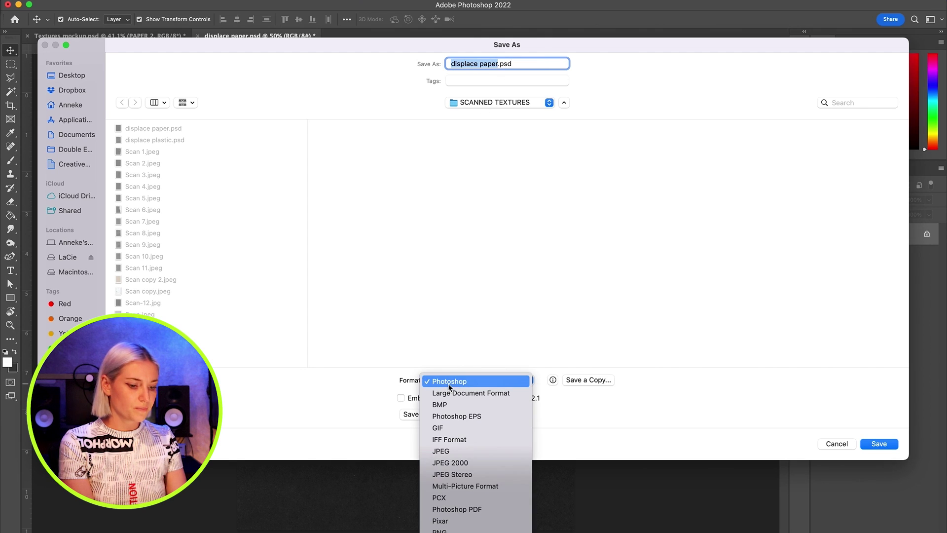
{"action": "left_click", "coordinate": [448, 383]}
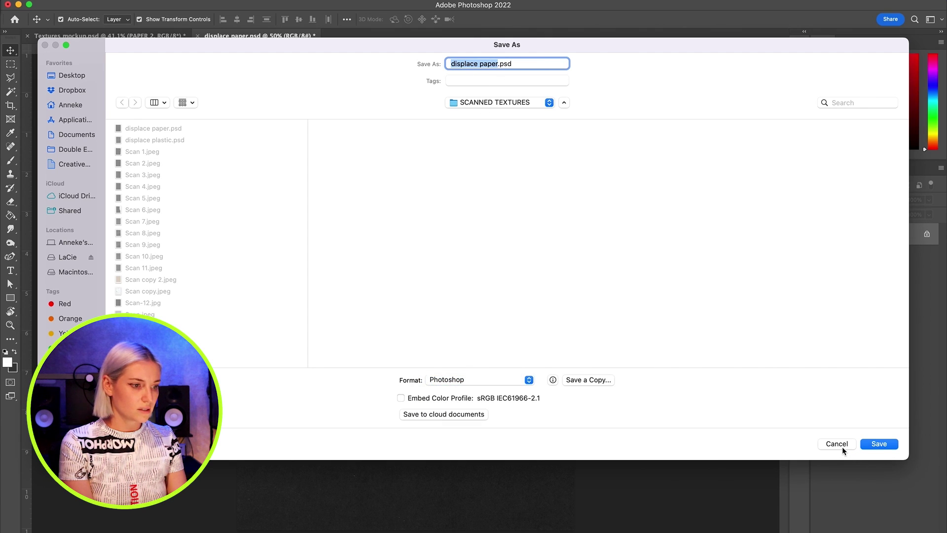
{"action": "left_click", "coordinate": [836, 443]}
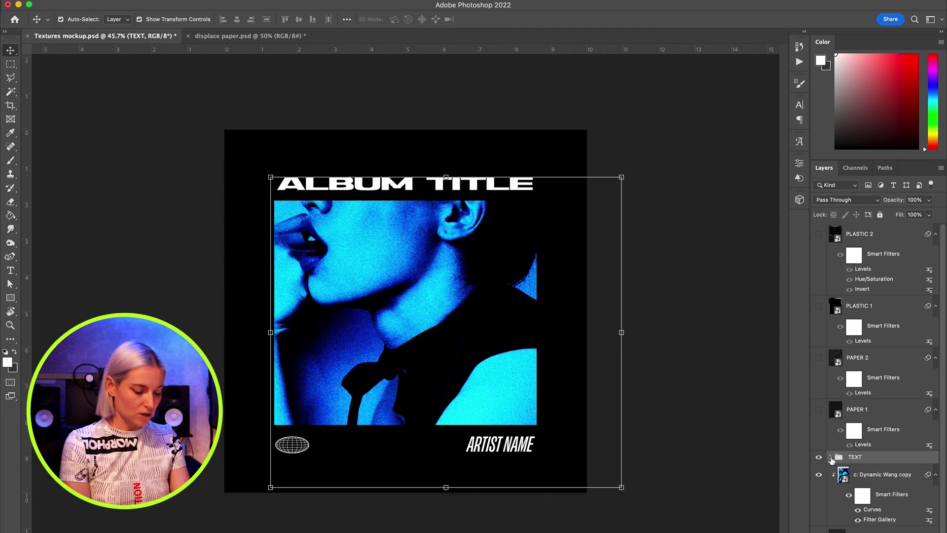
Duplicate the TEXT group in Textures mockup.psd and hide the original group
{"action": "left_click", "coordinate": [831, 458]}
{"action": "left_click", "coordinate": [831, 457]}
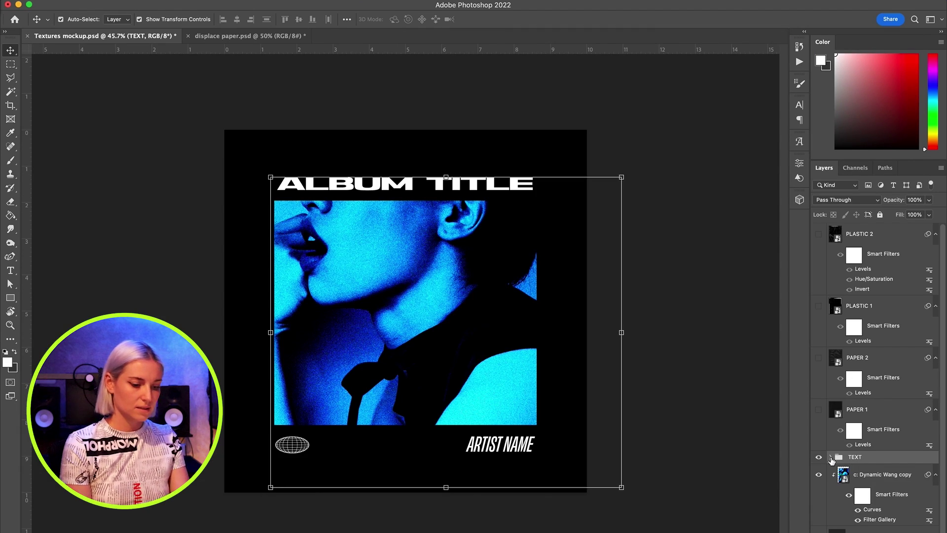
{"action": "key", "text": "super+j"}
{"action": "left_click", "coordinate": [818, 470]}
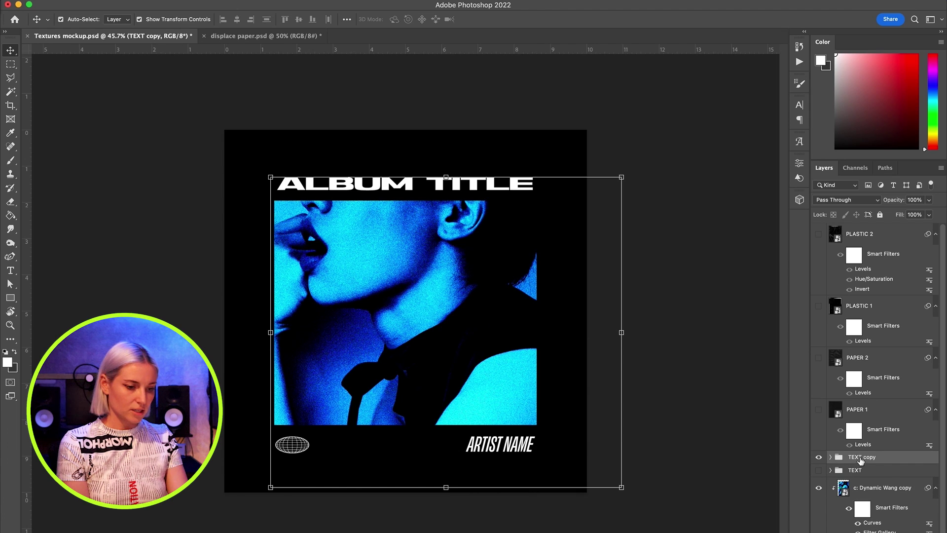
Convert the duplicated TEXT group into a smart object and keep it visible
{"action": "right_click", "coordinate": [876, 458]}
{"action": "left_click", "coordinate": [817, 226]}
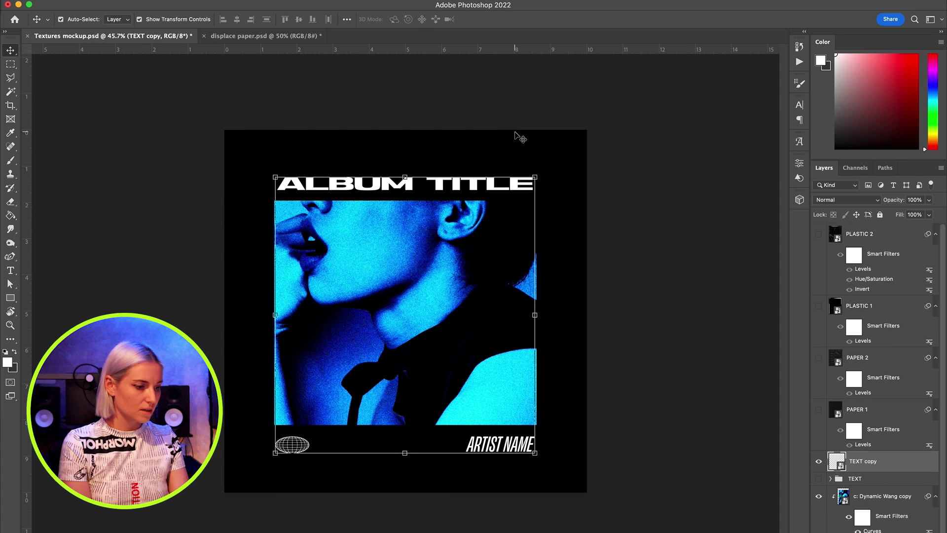
{"action": "scroll", "coordinate": [456, 444], "scroll_direction": "up", "scroll_amount": 2}
{"action": "left_click", "coordinate": [818, 461]}
{"action": "left_click", "coordinate": [818, 461]}
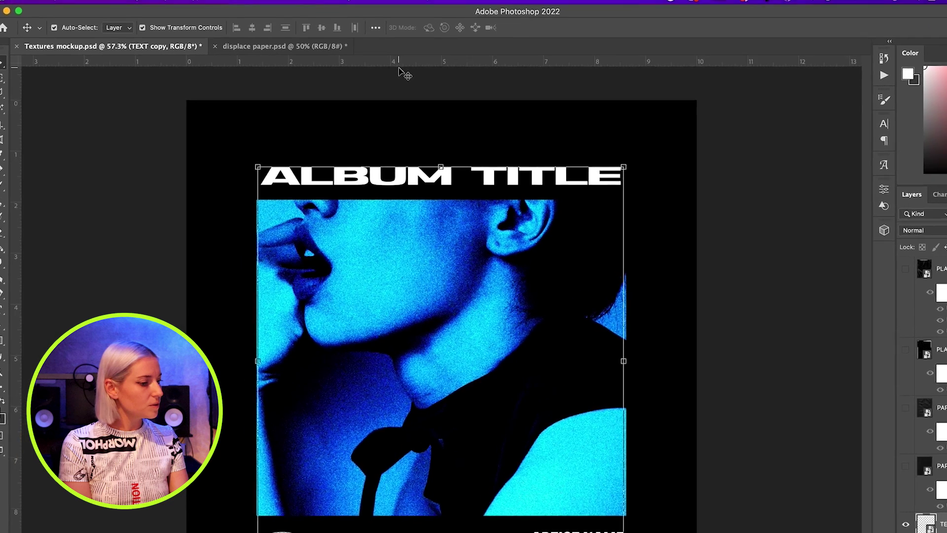
Apply a Displace filter to TEXT copy with horizontal and vertical scale 20, using displace paper.psd as the displacement map
{"action": "left_click", "coordinate": [245, 0]}
{"action": "mouse_move", "coordinate": [284, 169]}
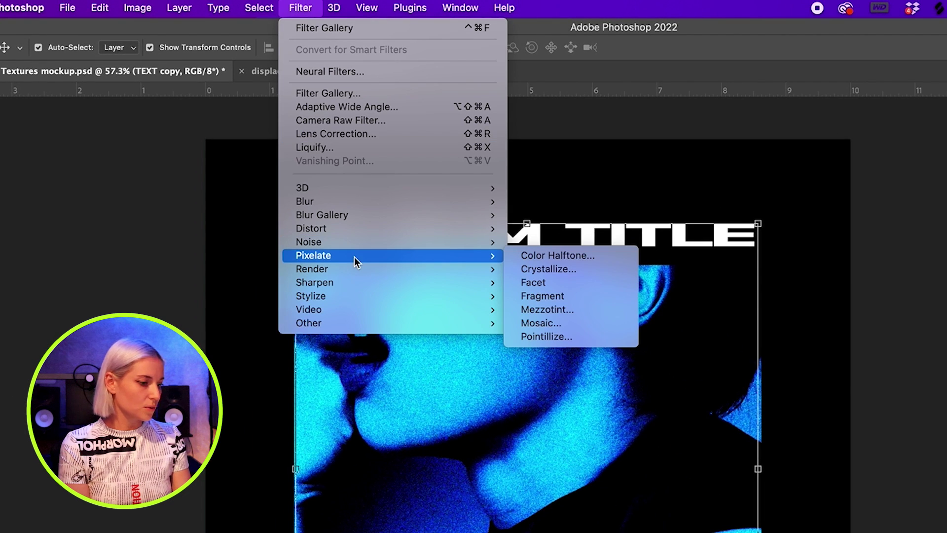
{"action": "mouse_move", "coordinate": [353, 227]}
{"action": "left_click", "coordinate": [531, 229]}
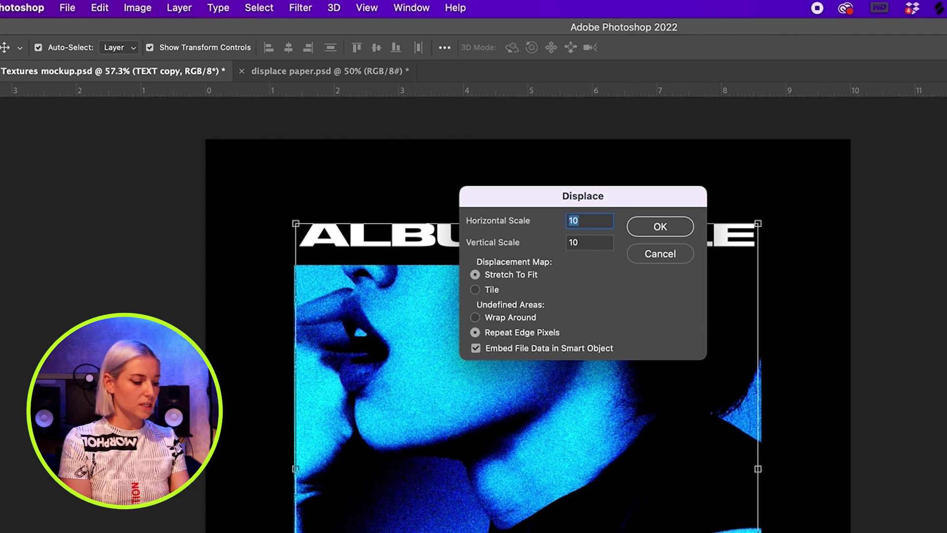
{"action": "type", "text": "20"}
{"action": "key", "text": "Tab"}
{"action": "type", "text": "20"}
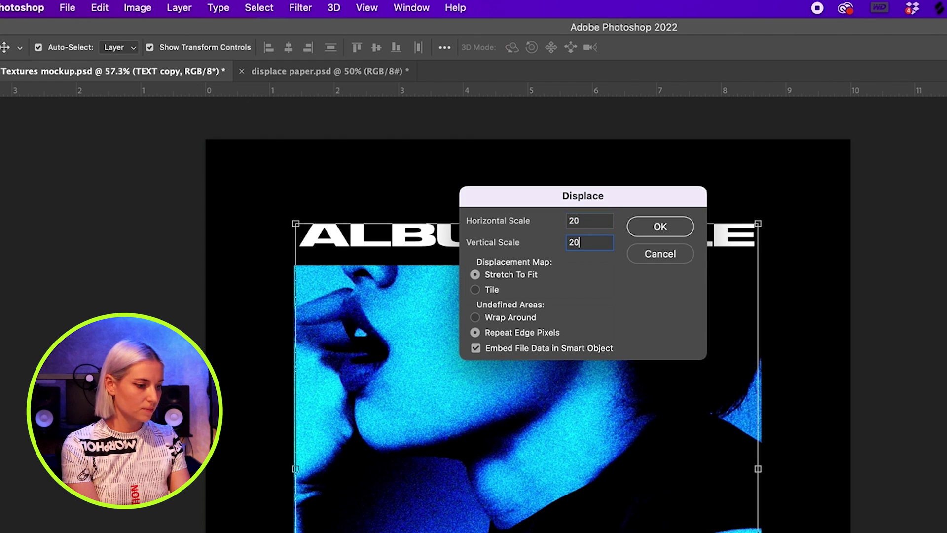
{"action": "key", "text": "Return"}
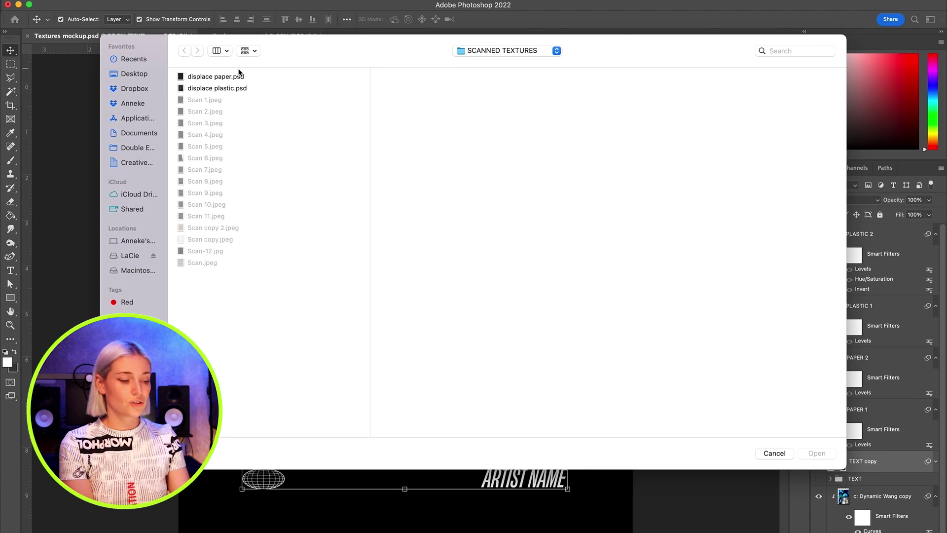
{"action": "left_click", "coordinate": [244, 78]}
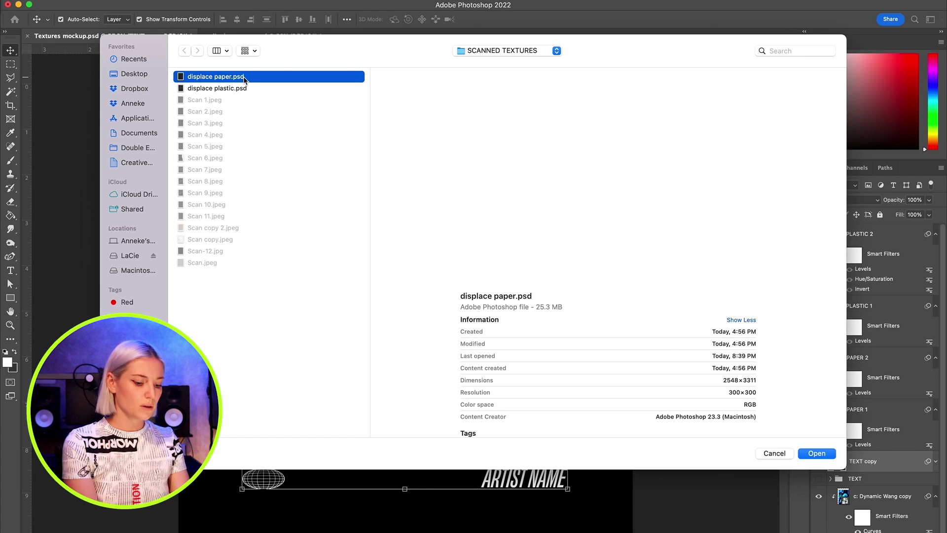
{"action": "key", "text": "Return"}
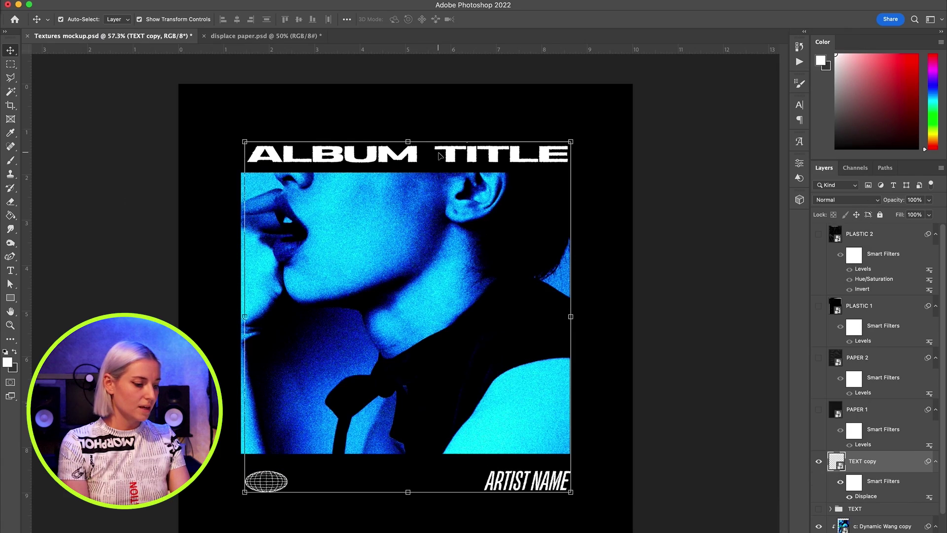
Examine the displaced edges of the album title, the artist name and the globe icon up close
{"action": "scroll", "coordinate": [439, 155], "scroll_direction": "up", "scroll_amount": 8}
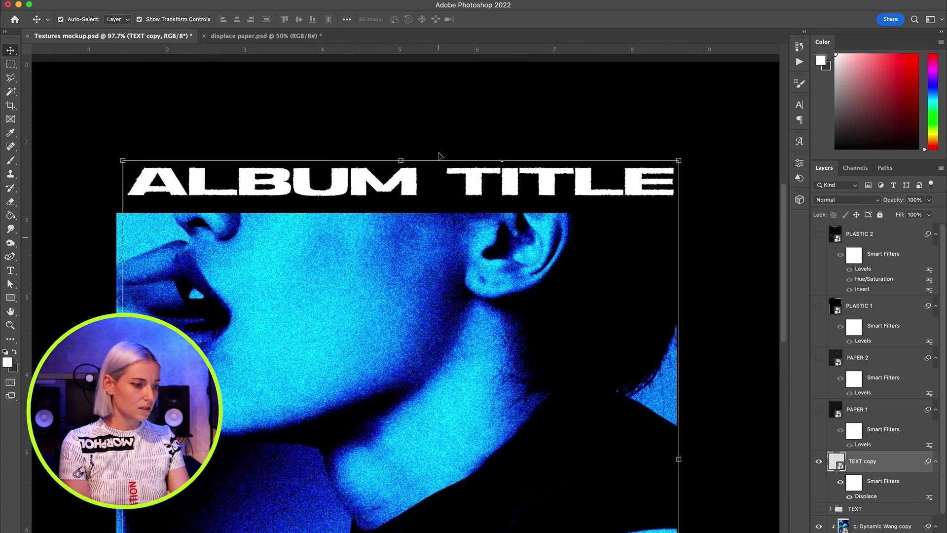
{"action": "scroll", "coordinate": [438, 156], "scroll_direction": "up", "scroll_amount": 5}
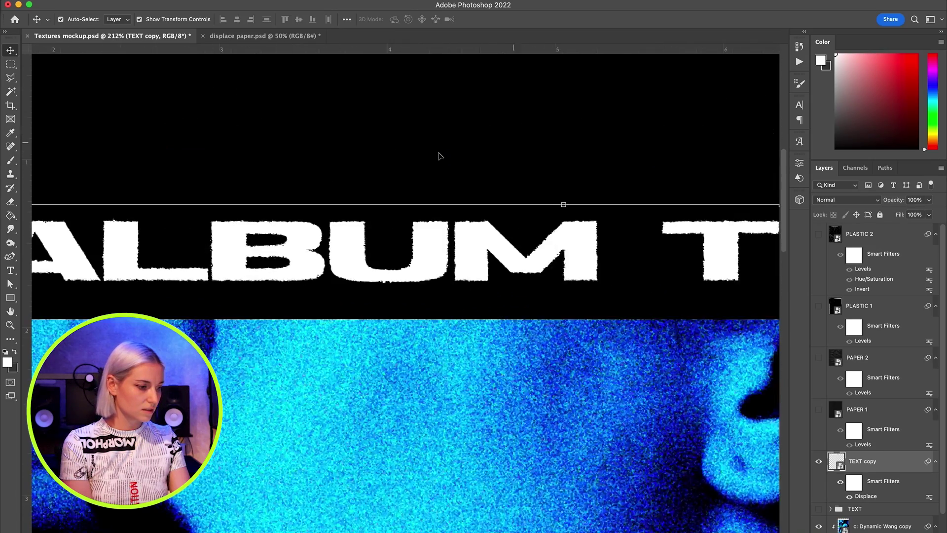
{"action": "scroll", "coordinate": [440, 156], "scroll_direction": "right", "scroll_amount": 6}
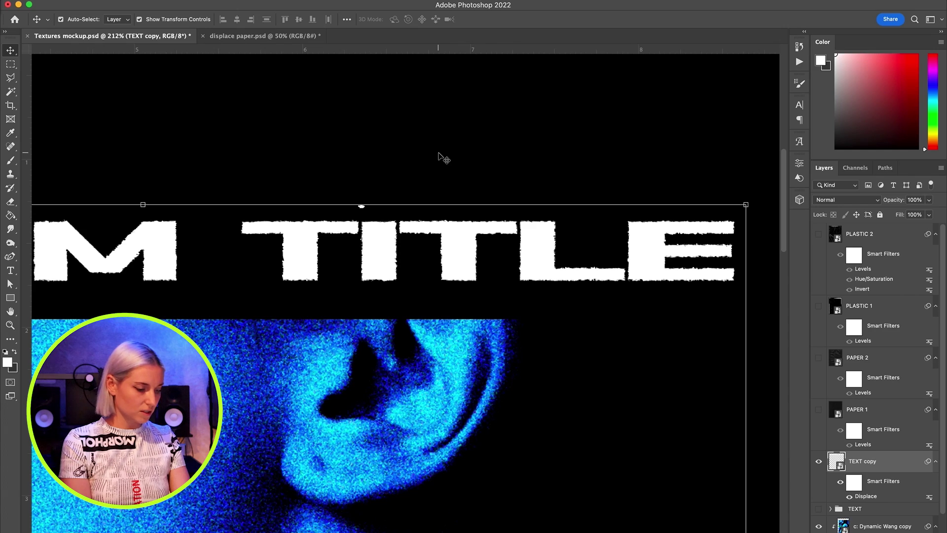
{"action": "scroll", "coordinate": [501, 74], "scroll_direction": "down", "scroll_amount": 6}
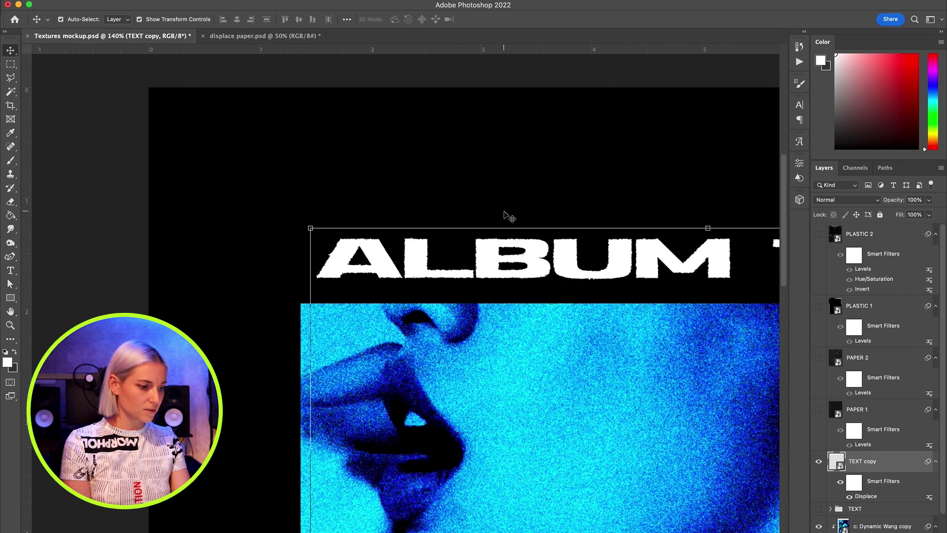
{"action": "scroll", "coordinate": [508, 215], "scroll_direction": "up", "scroll_amount": 4}
{"action": "scroll", "coordinate": [508, 215], "scroll_direction": "right", "scroll_amount": 3}
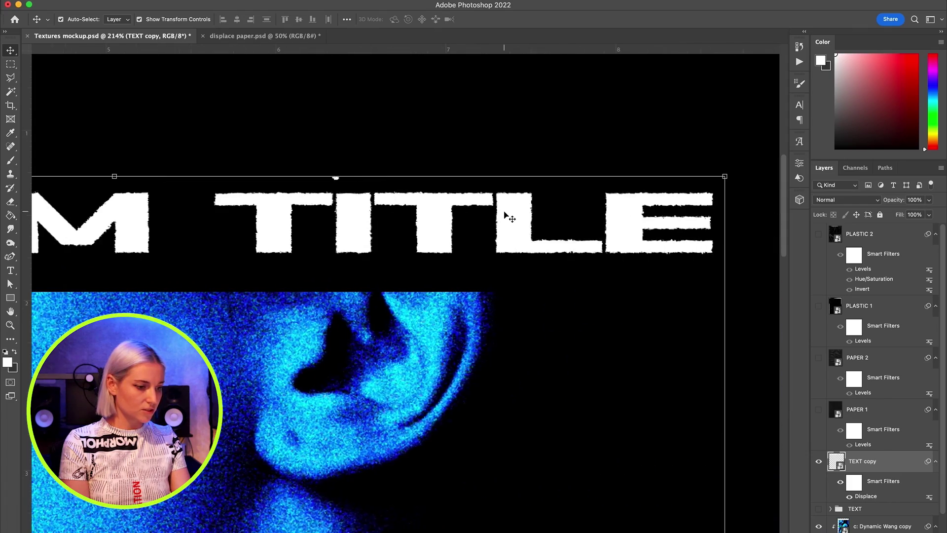
{"action": "scroll", "coordinate": [642, 207], "scroll_direction": "down", "scroll_amount": 15}
{"action": "scroll", "coordinate": [644, 210], "scroll_direction": "down", "scroll_amount": 3}
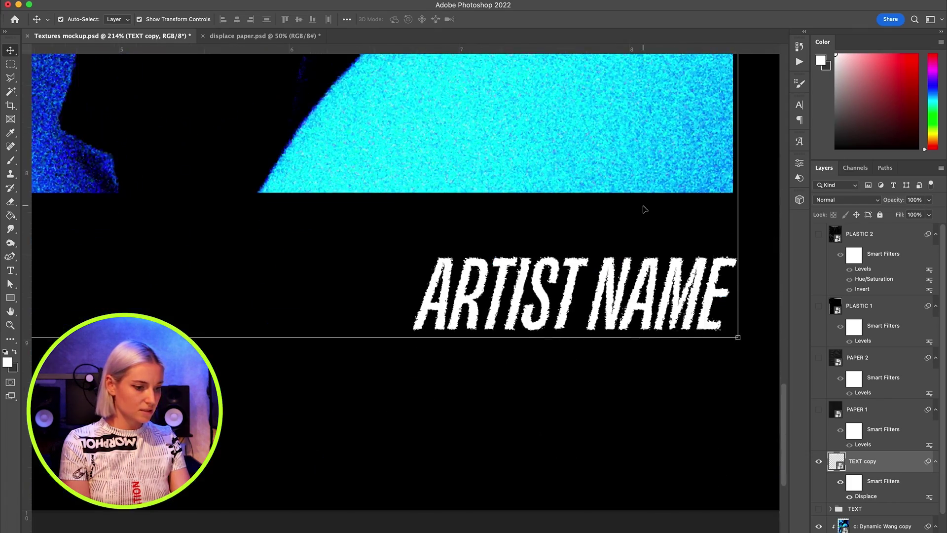
{"action": "scroll", "coordinate": [643, 209], "scroll_direction": "left", "scroll_amount": 15}
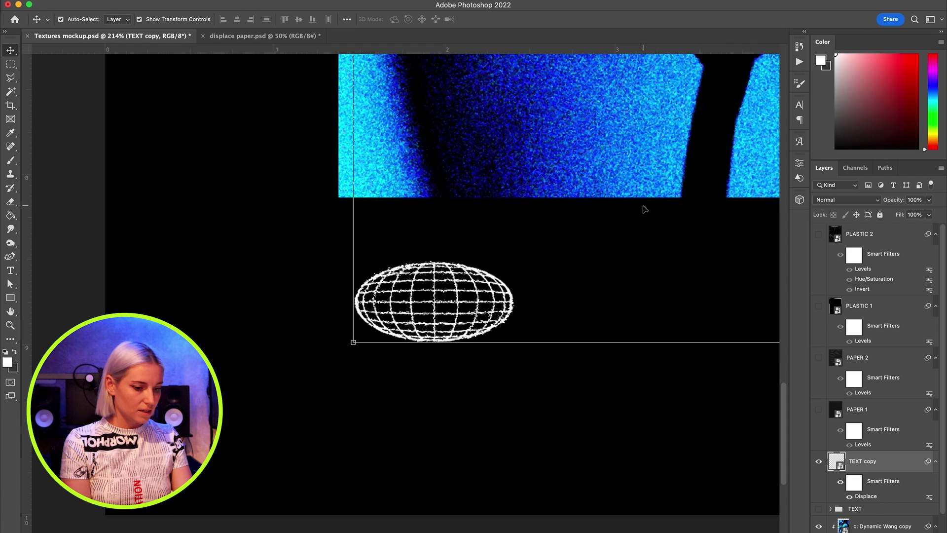
{"action": "scroll", "coordinate": [643, 210], "scroll_direction": "down", "scroll_amount": 10}
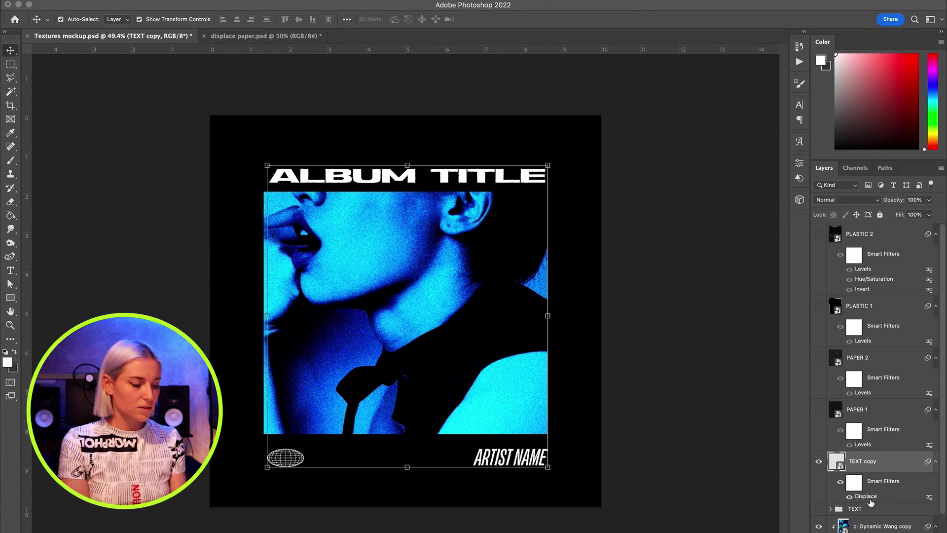
Replace the displacement map of TEXT copy's Displace filter with displace plastic.psd, keeping both scales at 20
{"action": "double_click", "coordinate": [868, 498]}
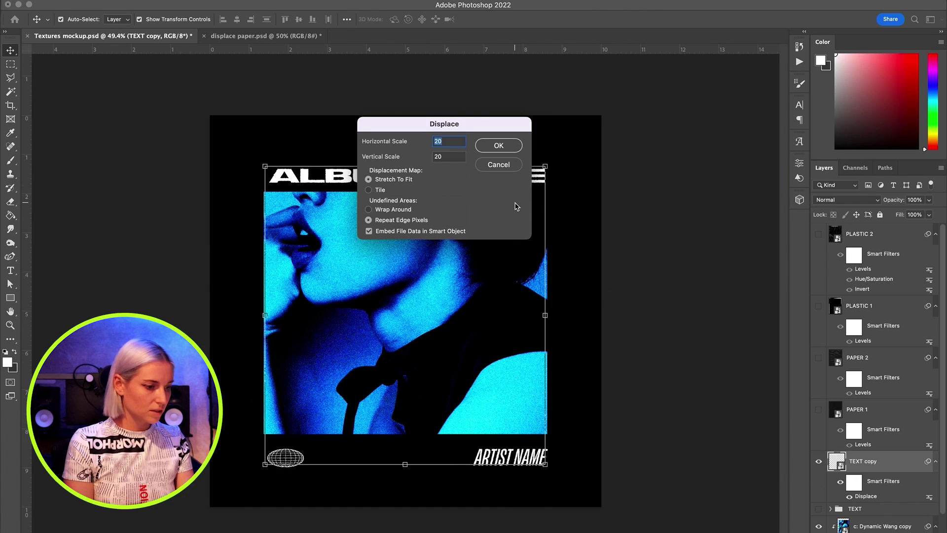
{"action": "left_click", "coordinate": [498, 146]}
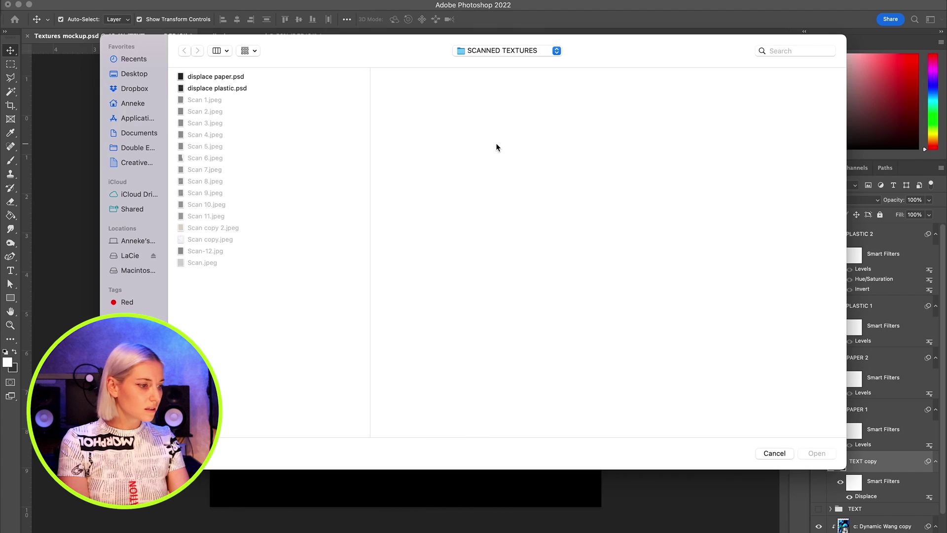
{"action": "left_click", "coordinate": [232, 89]}
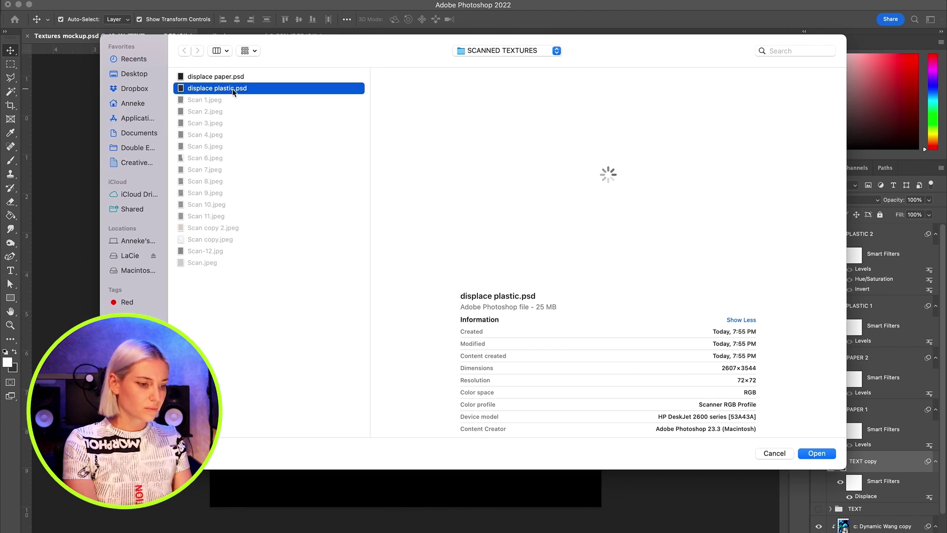
{"action": "double_click", "coordinate": [233, 88]}
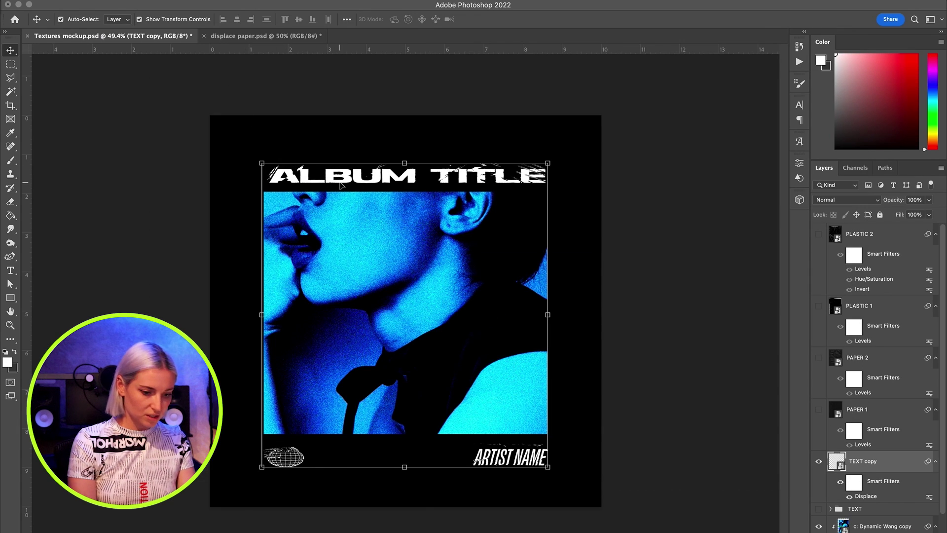
Set the horizontal and vertical scale of TEXT copy's Displace filter to 30, using displace plastic.psd as the map
{"action": "double_click", "coordinate": [866, 496]}
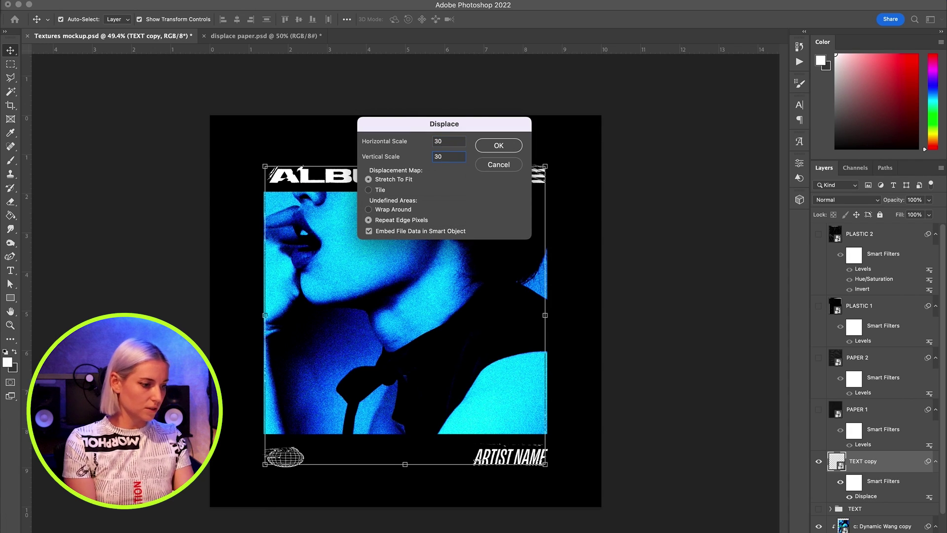
{"action": "key", "text": "Return"}
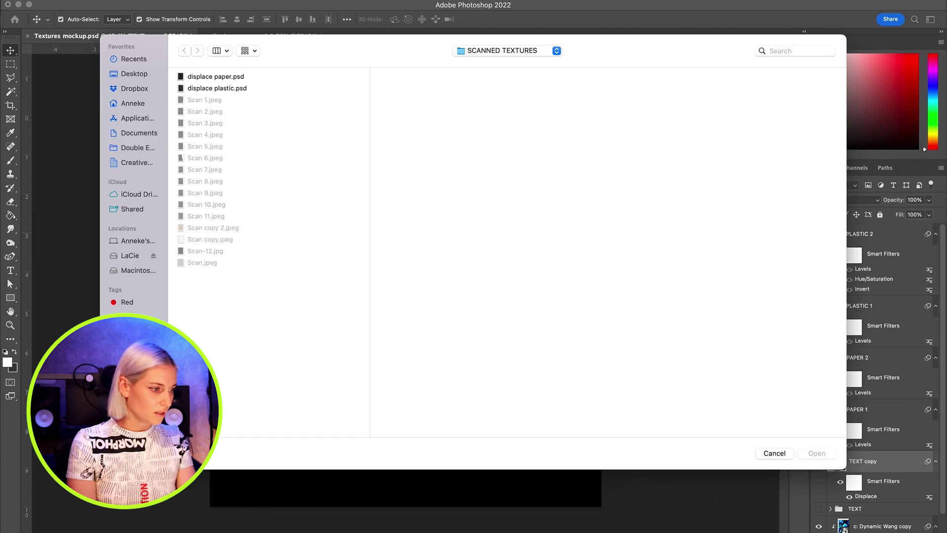
{"action": "left_click", "coordinate": [232, 90]}
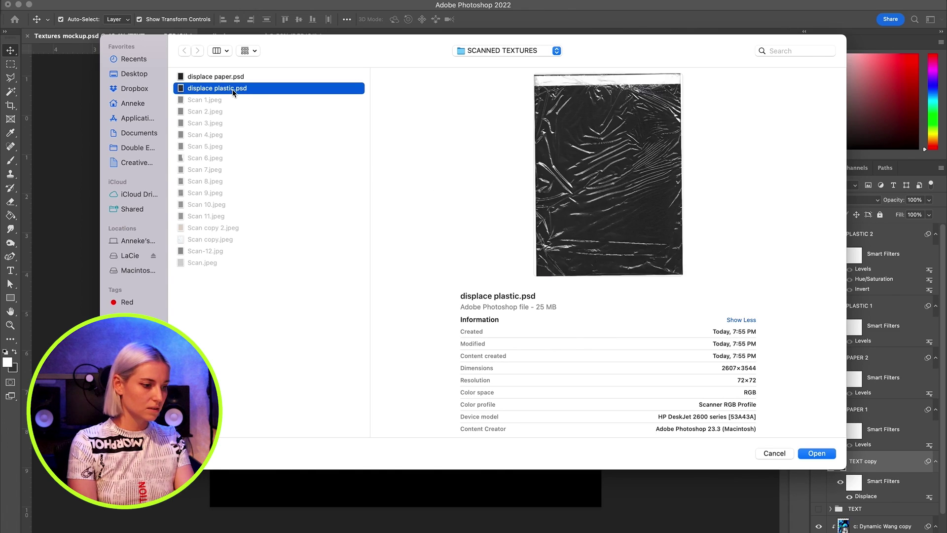
{"action": "key", "text": "Return"}
{"action": "key", "text": "super+minus"}
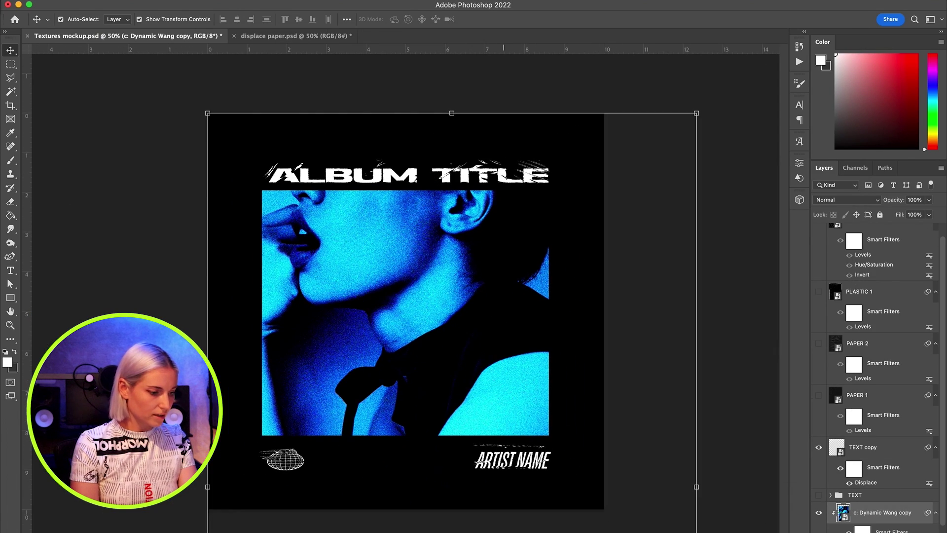
Examine the stronger plastic displacement on the album title, the globe icon and the artist name up close
{"action": "scroll", "coordinate": [504, 293], "scroll_direction": "up", "scroll_amount": 6}
{"action": "scroll", "coordinate": [504, 292], "scroll_direction": "left", "scroll_amount": 5}
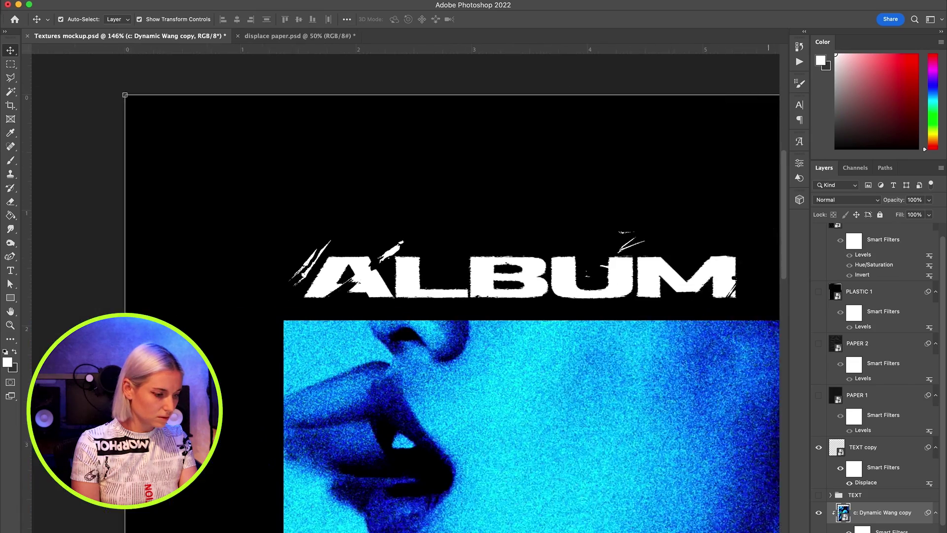
{"action": "scroll", "coordinate": [405, 296], "scroll_direction": "right", "scroll_amount": 10}
{"action": "scroll", "coordinate": [404, 296], "scroll_direction": "down", "scroll_amount": 15}
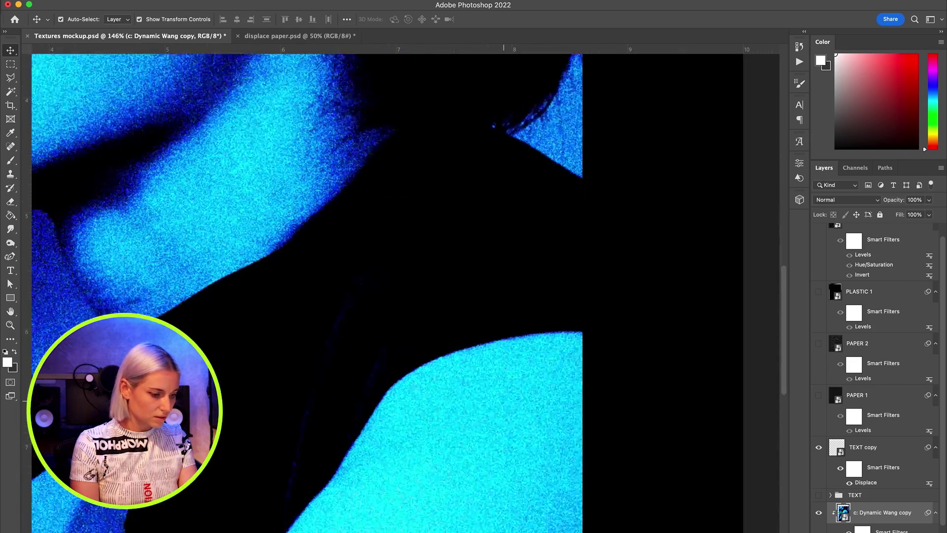
{"action": "scroll", "coordinate": [404, 296], "scroll_direction": "left", "scroll_amount": 5}
{"action": "scroll", "coordinate": [404, 296], "scroll_direction": "left", "scroll_amount": 10}
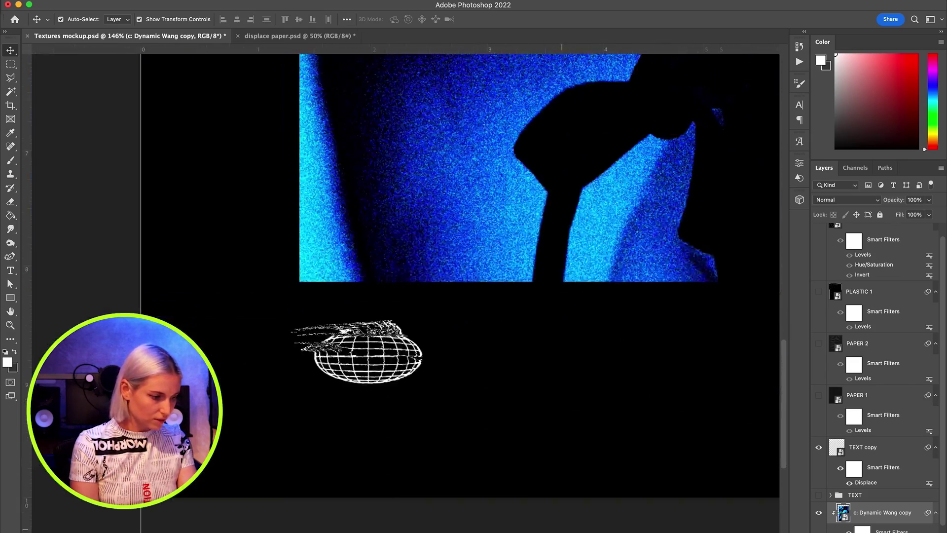
{"action": "scroll", "coordinate": [406, 313], "scroll_direction": "down", "scroll_amount": 5}
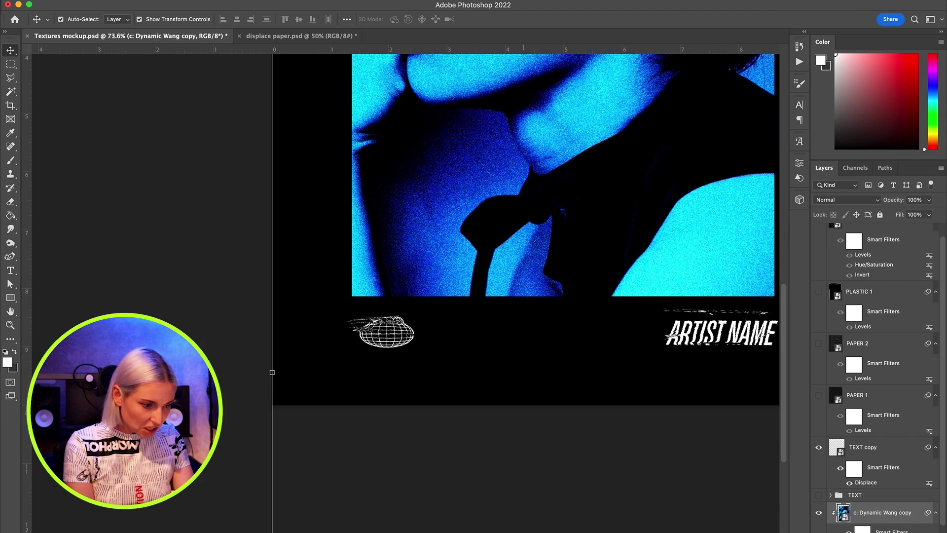
{"action": "scroll", "coordinate": [504, 296], "scroll_direction": "right", "scroll_amount": 7}
{"action": "scroll", "coordinate": [503, 296], "scroll_direction": "left", "scroll_amount": 3}
{"action": "scroll", "coordinate": [504, 296], "scroll_direction": "down", "scroll_amount": 1}
{"action": "scroll", "coordinate": [503, 295], "scroll_direction": "right", "scroll_amount": 2}
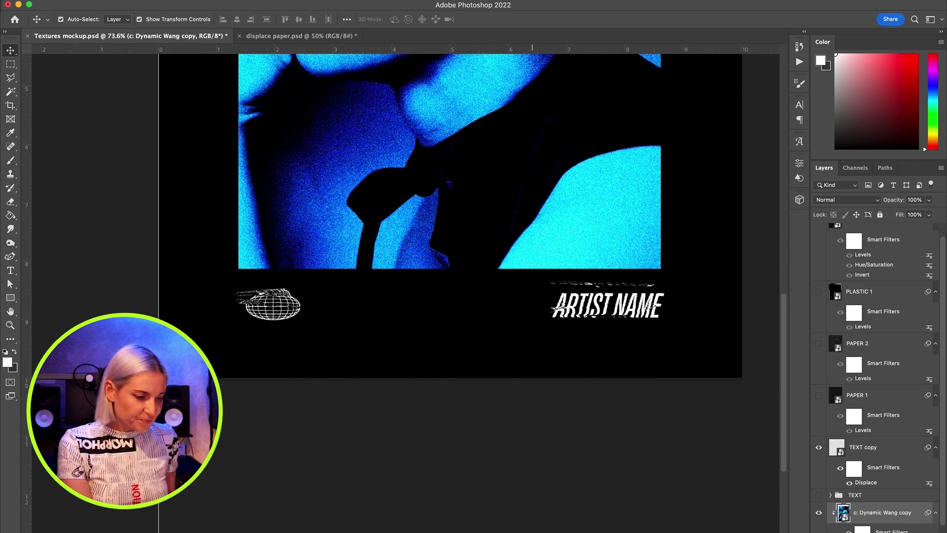
Apply a Box Blur smart filter to the TEXT copy layer to soften the jagged displaced edges
{"action": "left_click", "coordinate": [897, 458]}
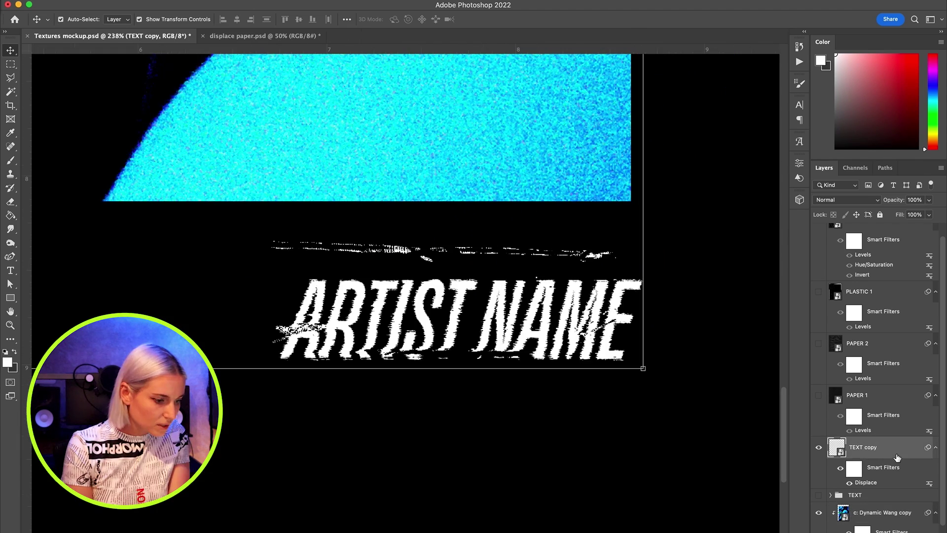
{"action": "scroll", "coordinate": [587, 417], "scroll_direction": "down", "scroll_amount": 2}
{"action": "scroll", "coordinate": [585, 417], "scroll_direction": "up", "scroll_amount": 3}
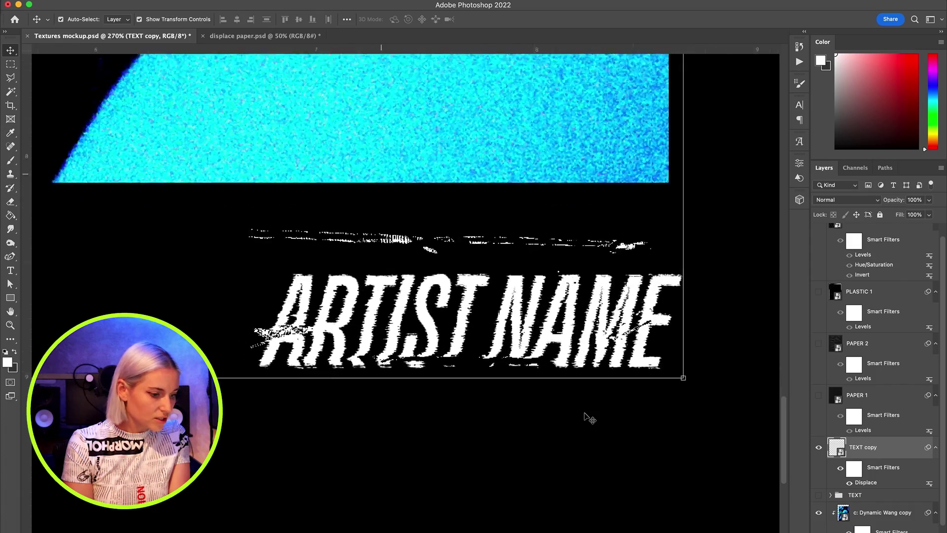
{"action": "scroll", "coordinate": [587, 417], "scroll_direction": "down", "scroll_amount": 1}
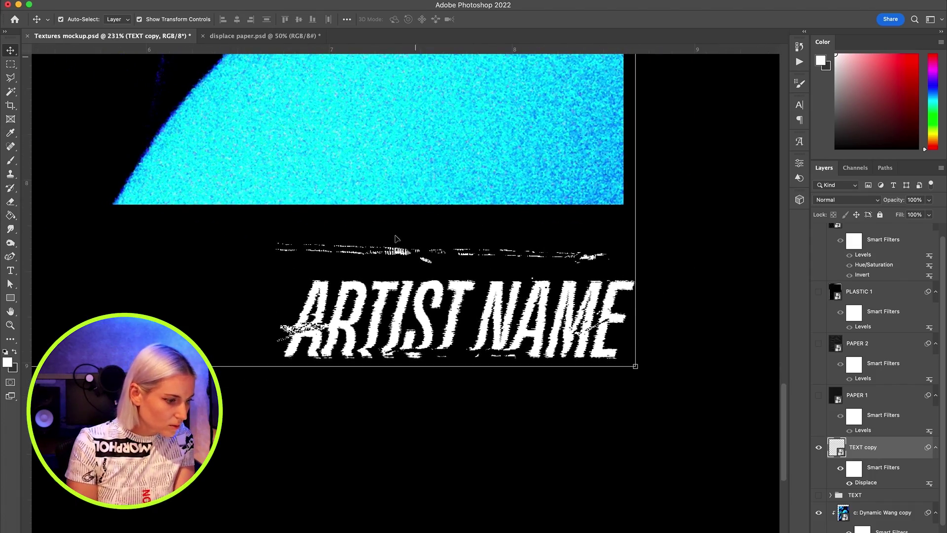
{"action": "scroll", "coordinate": [392, 268], "scroll_direction": "up", "scroll_amount": 3}
{"action": "scroll", "coordinate": [391, 268], "scroll_direction": "down", "scroll_amount": 2}
{"action": "scroll", "coordinate": [393, 268], "scroll_direction": "down", "scroll_amount": 2}
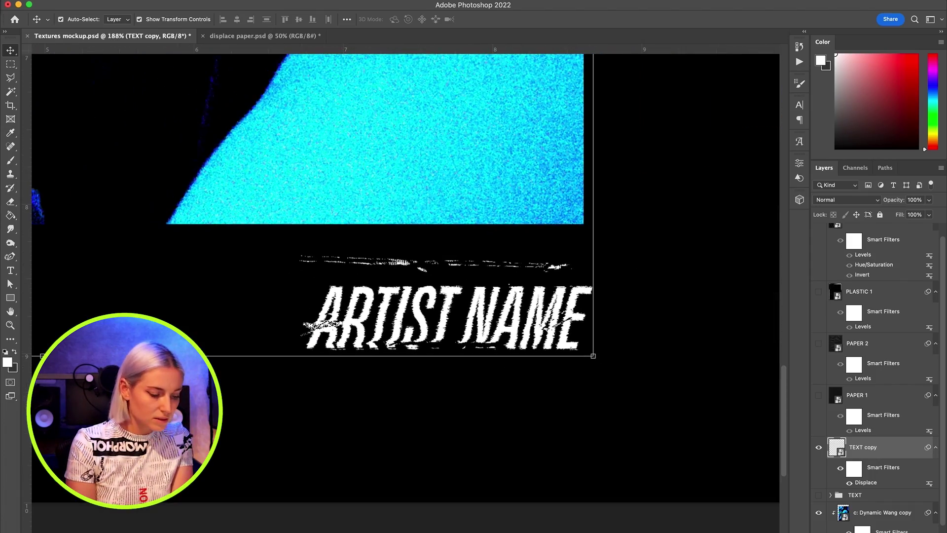
{"action": "left_click", "coordinate": [211, 1]}
{"action": "mouse_move", "coordinate": [242, 1]}
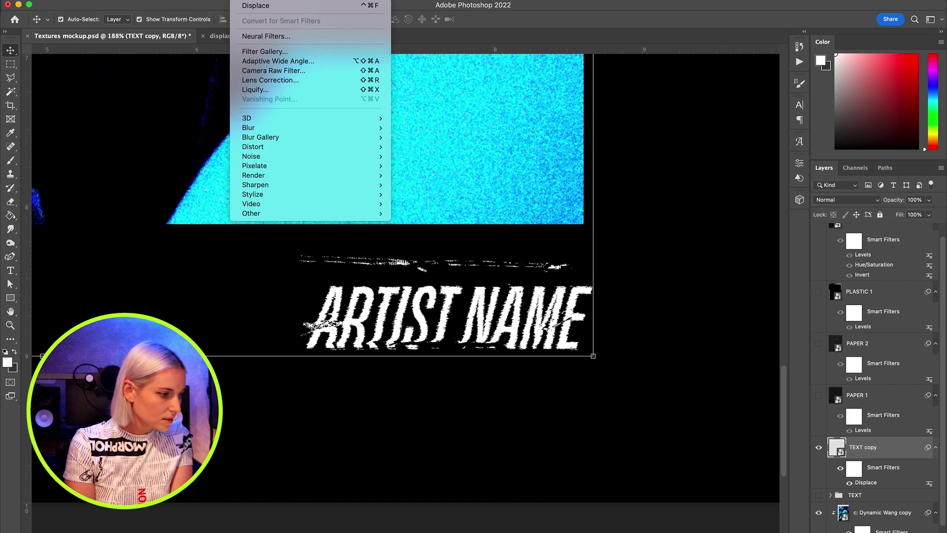
{"action": "mouse_move", "coordinate": [260, 130]}
{"action": "left_click", "coordinate": [417, 156]}
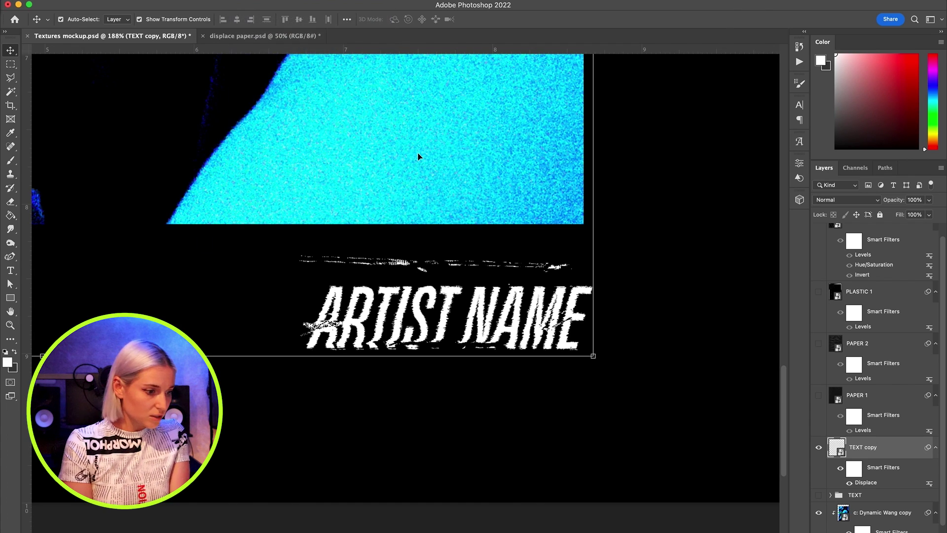
{"action": "key", "text": "Return"}
Examine the blurred edges of the artist name at different magnifications
{"action": "key", "text": "super+plus"}
{"action": "key", "text": "super+plus"}
{"action": "key", "text": "super+plus"}
{"action": "key", "text": "super+minus"}
{"action": "key", "text": "super+minus"}
{"action": "key", "text": "super+minus"}
{"action": "key", "text": "super+minus"}
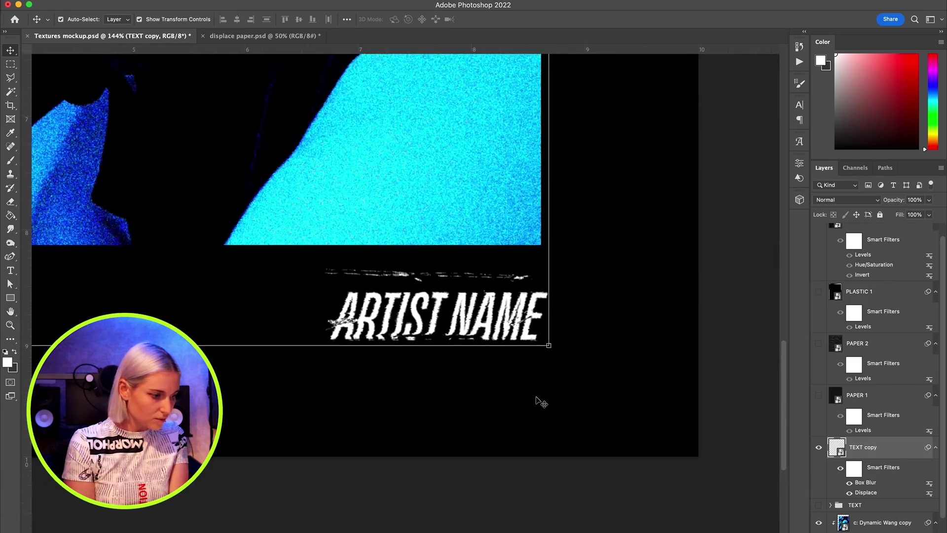
{"action": "scroll", "coordinate": [538, 400], "scroll_direction": "left", "scroll_amount": 5}
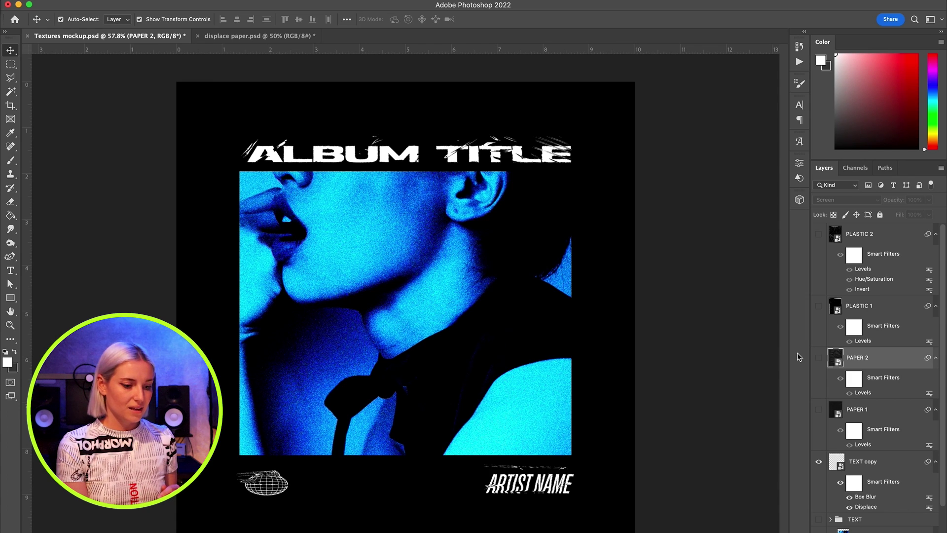
Make the PAPER 1 texture layer visible and move it directly below TEXT copy in the layer order
{"action": "left_click", "coordinate": [818, 409]}
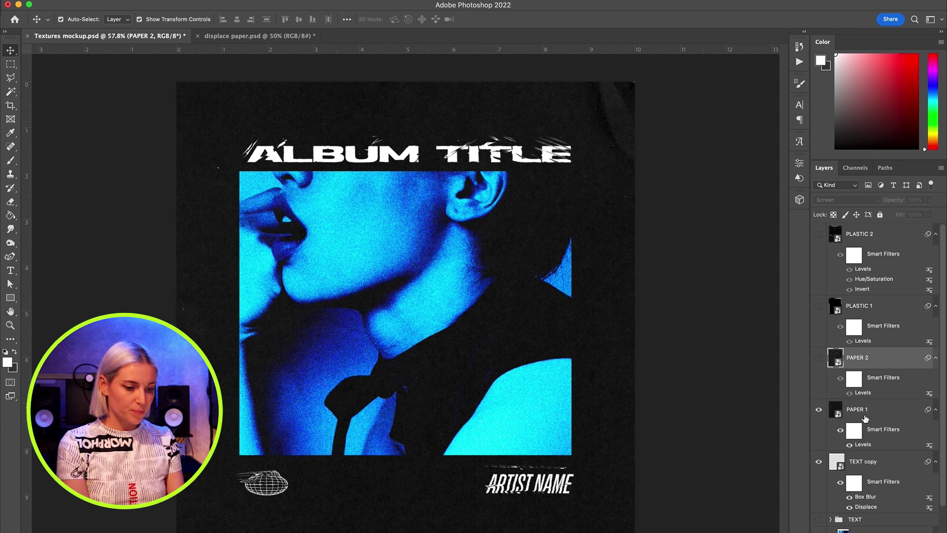
{"action": "scroll", "coordinate": [878, 422], "scroll_direction": "down", "scroll_amount": 3}
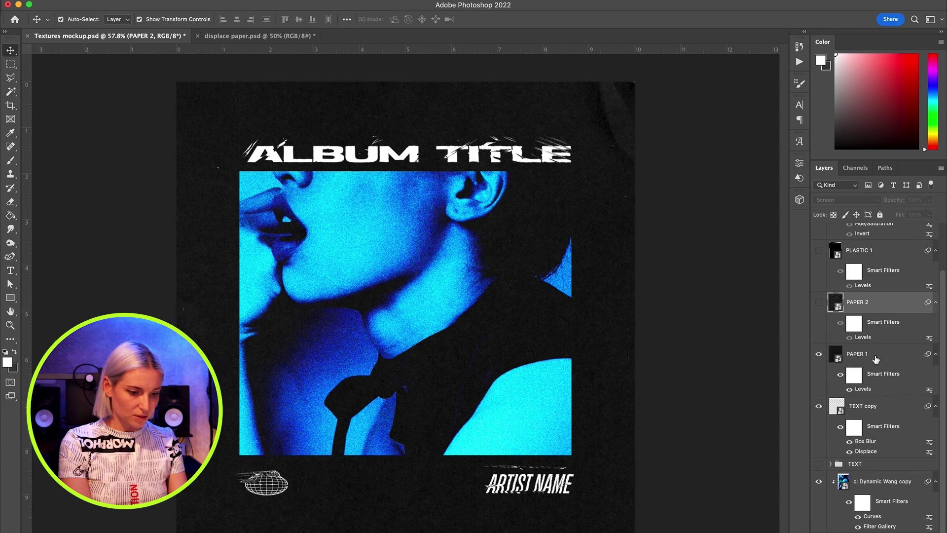
{"action": "left_click_drag", "start_coordinate": [876, 359], "coordinate": [863, 442]}
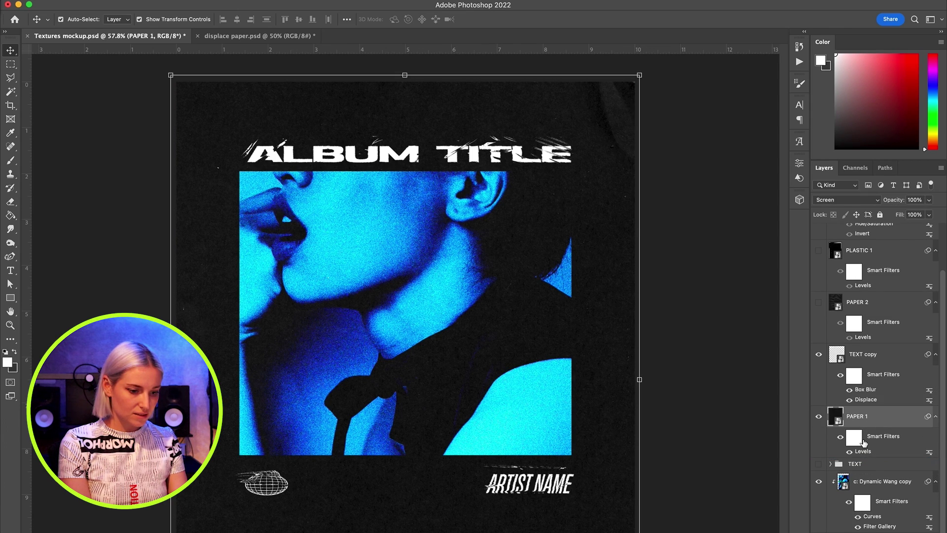
In TEXT copy's blending options, split the Underlying Layer black Blend If slider to 0 / 24 and inspect the textured album title
{"action": "left_click", "coordinate": [891, 362]}
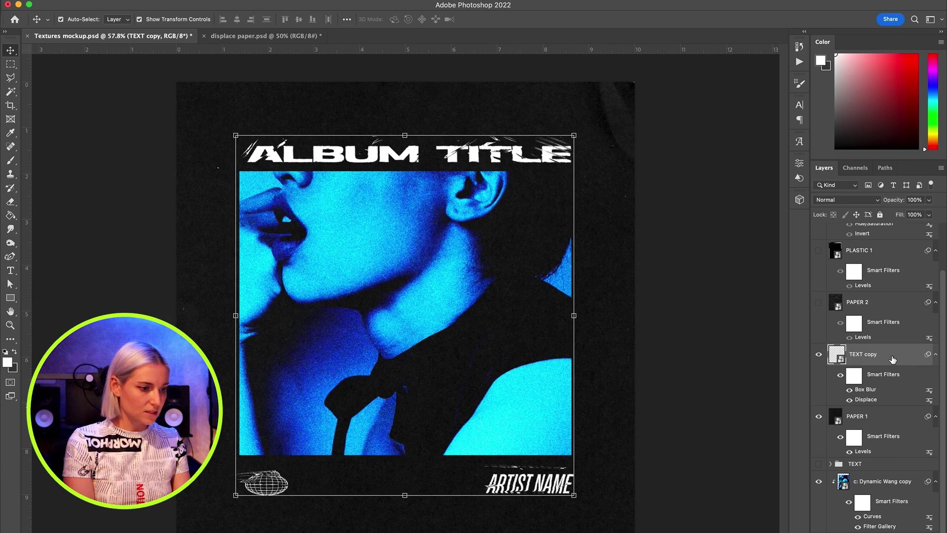
{"action": "double_click", "coordinate": [893, 359]}
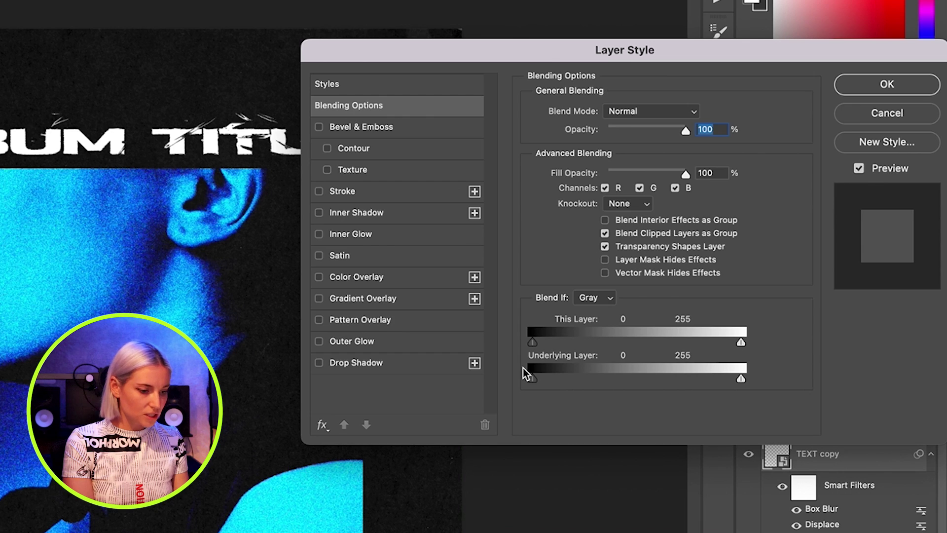
{"action": "key", "text": "alt"}
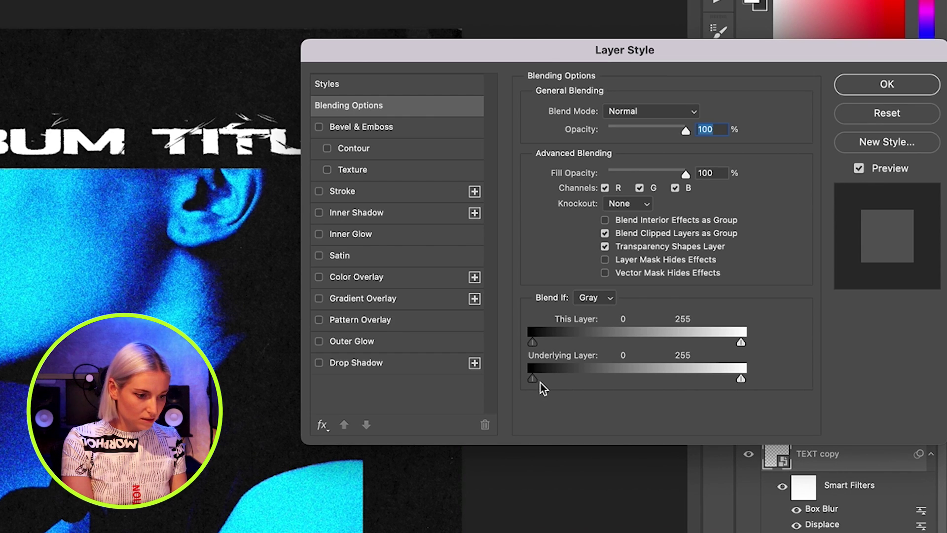
{"action": "left_click_drag", "start_coordinate": [537, 383], "coordinate": [553, 381]}
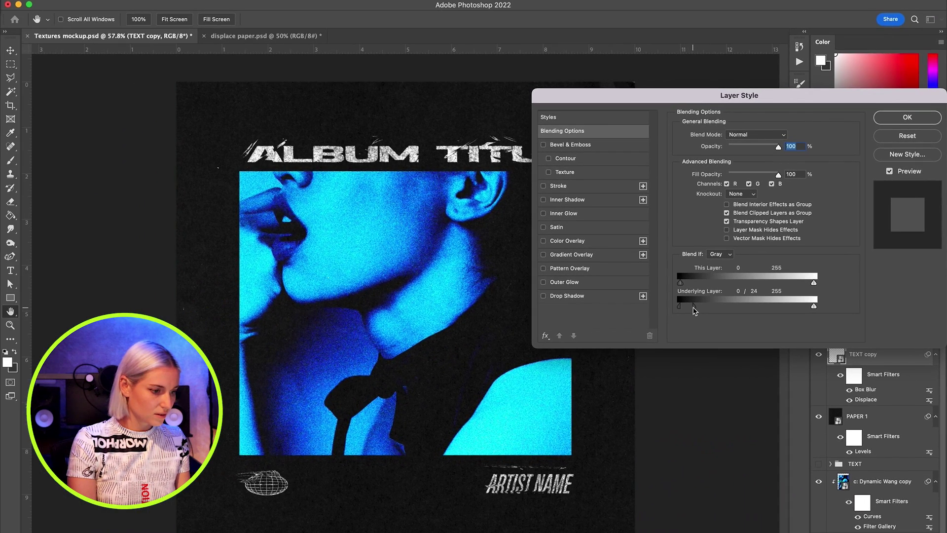
{"action": "key", "text": "Return"}
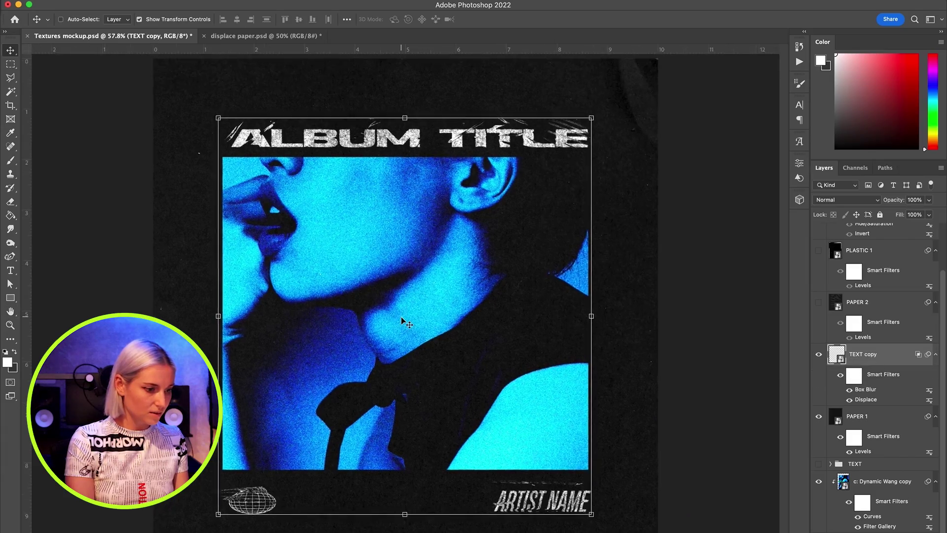
{"action": "scroll", "coordinate": [401, 316], "scroll_direction": "up", "scroll_amount": 6}
{"action": "scroll", "coordinate": [401, 320], "scroll_direction": "up", "scroll_amount": 10}
{"action": "scroll", "coordinate": [401, 320], "scroll_direction": "left", "scroll_amount": 6}
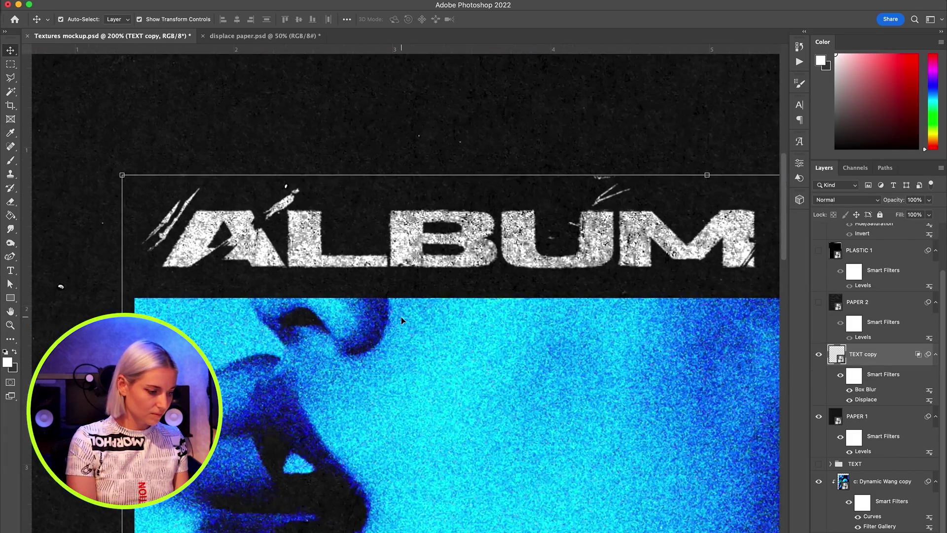
{"action": "scroll", "coordinate": [400, 317], "scroll_direction": "right", "scroll_amount": 5}
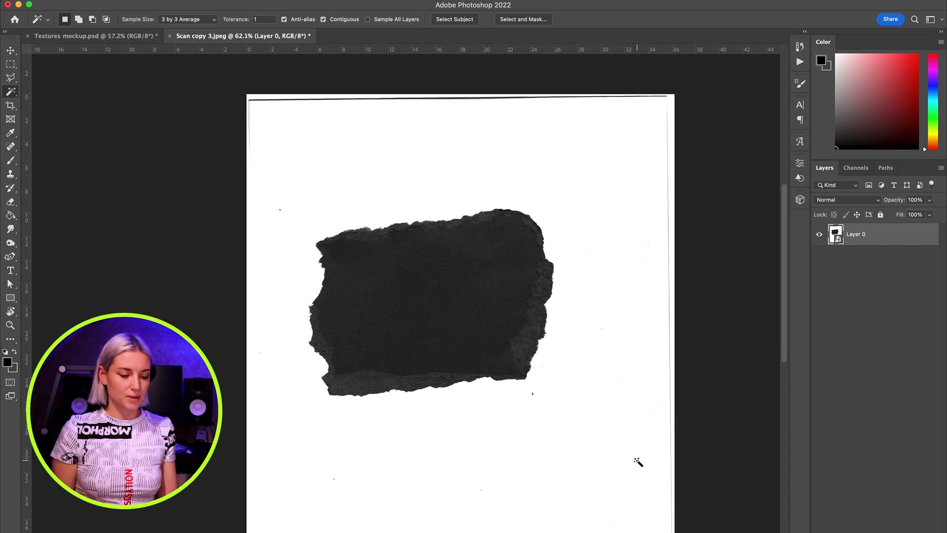
Select the torn paper piece in Scan copy 3.jpeg with Select Subject and mask out its white background on Layer 0
{"action": "scroll", "coordinate": [600, 431], "scroll_direction": "down", "scroll_amount": 2}
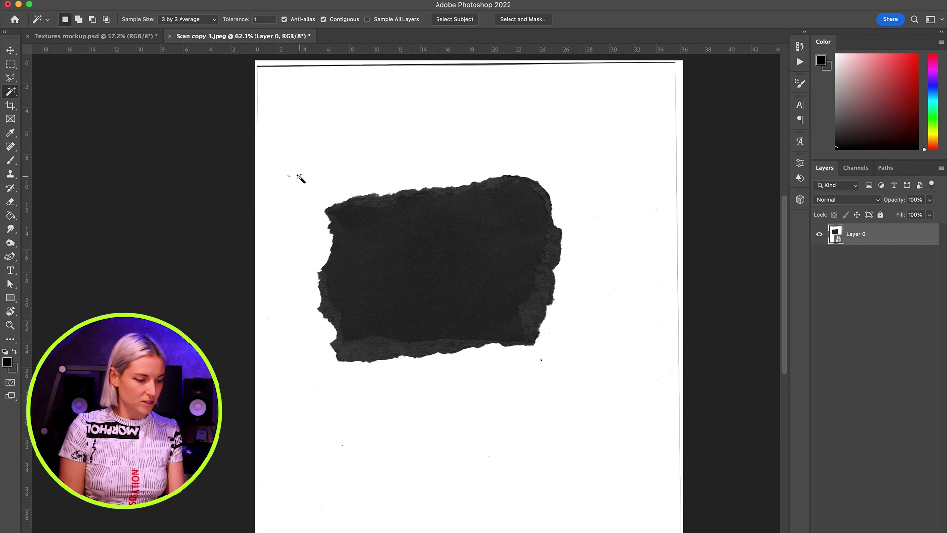
{"action": "left_click", "coordinate": [446, 20]}
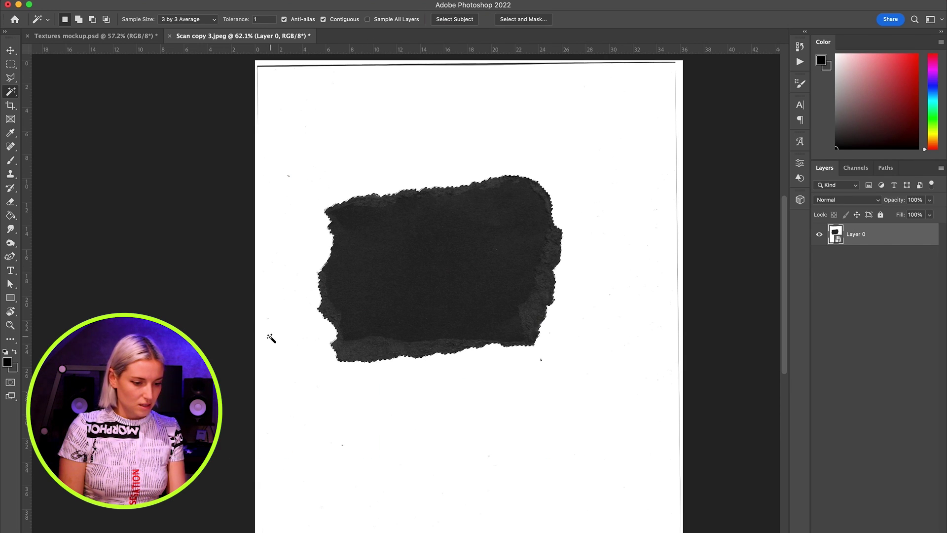
{"action": "scroll", "coordinate": [461, 372], "scroll_direction": "up", "scroll_amount": 5}
{"action": "scroll", "coordinate": [461, 372], "scroll_direction": "up", "scroll_amount": 4}
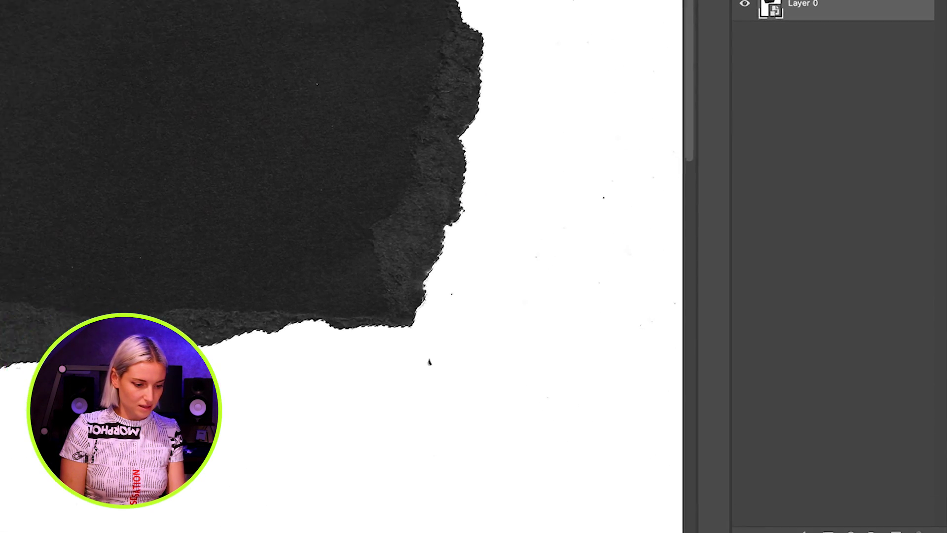
{"action": "left_click", "coordinate": [808, 523]}
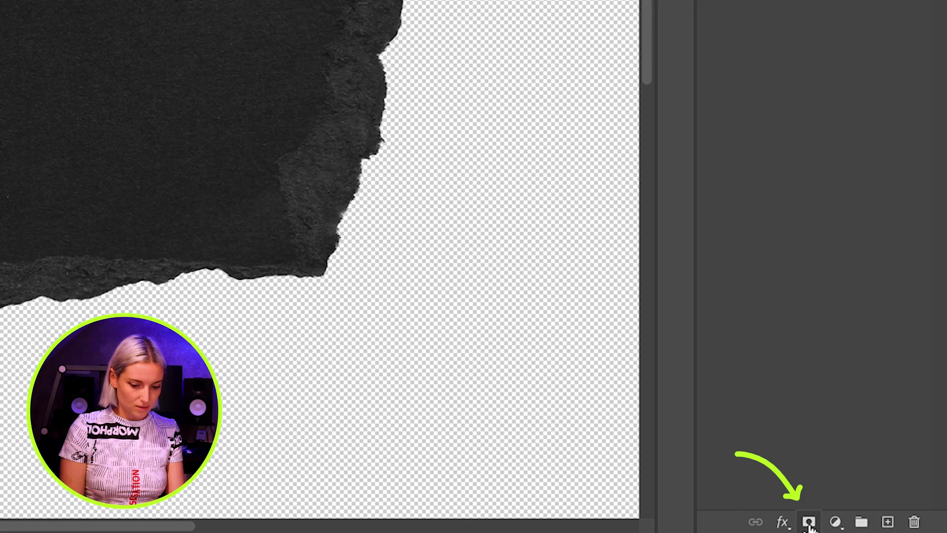
Add a new layer filled with red beneath Layer 0 and check the torn paper's cut-out edges against it
{"action": "left_click", "coordinate": [888, 521]}
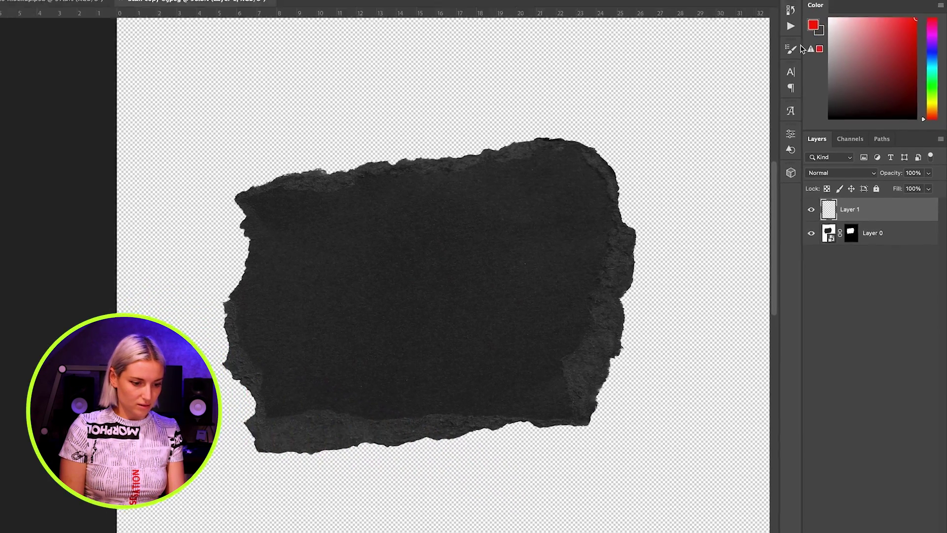
{"action": "left_click", "coordinate": [420, 70]}
{"action": "key", "text": "super+bracketleft"}
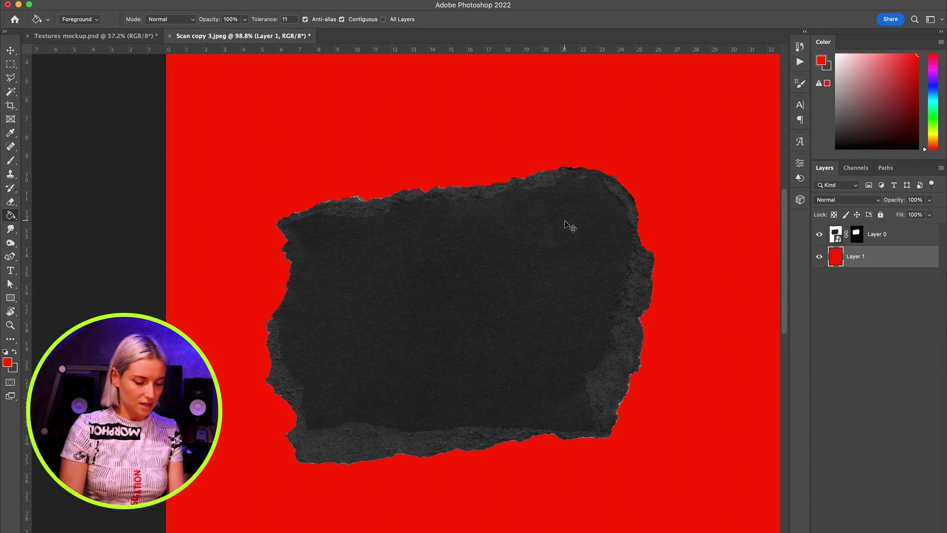
{"action": "scroll", "coordinate": [565, 221], "scroll_direction": "up", "scroll_amount": 5}
{"action": "scroll", "coordinate": [566, 222], "scroll_direction": "up", "scroll_amount": 5}
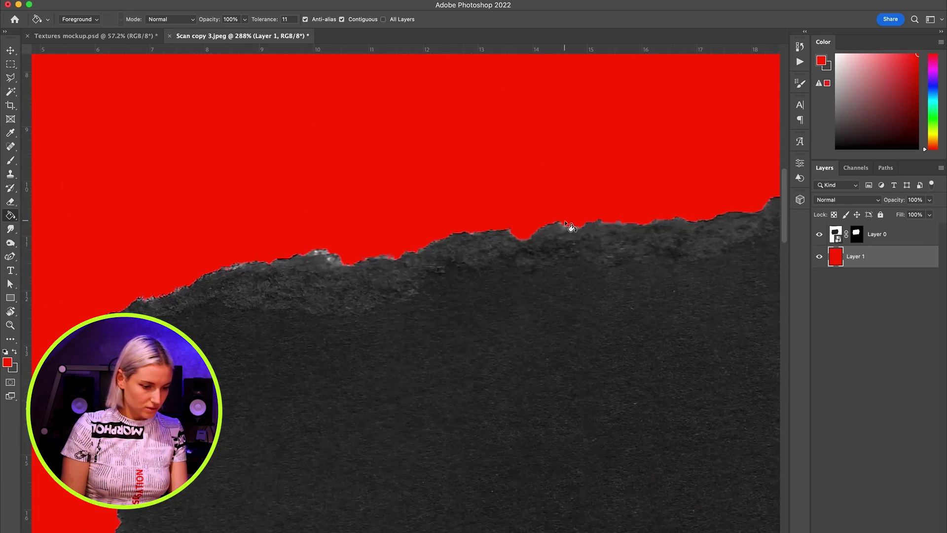
{"action": "scroll", "coordinate": [565, 222], "scroll_direction": "right", "scroll_amount": 3}
{"action": "scroll", "coordinate": [571, 227], "scroll_direction": "down", "scroll_amount": 10}
{"action": "scroll", "coordinate": [571, 227], "scroll_direction": "right", "scroll_amount": 10}
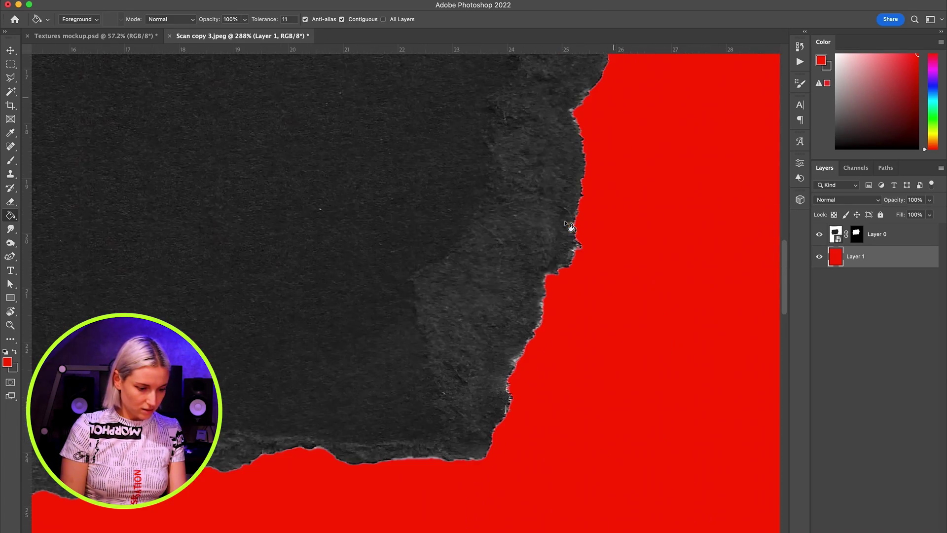
Tighten the Layer 0 mask around the torn paper by setting its Shift Edge to -100%
{"action": "scroll", "coordinate": [568, 223], "scroll_direction": "left", "scroll_amount": 8}
{"action": "scroll", "coordinate": [586, 331], "scroll_direction": "down", "scroll_amount": 1}
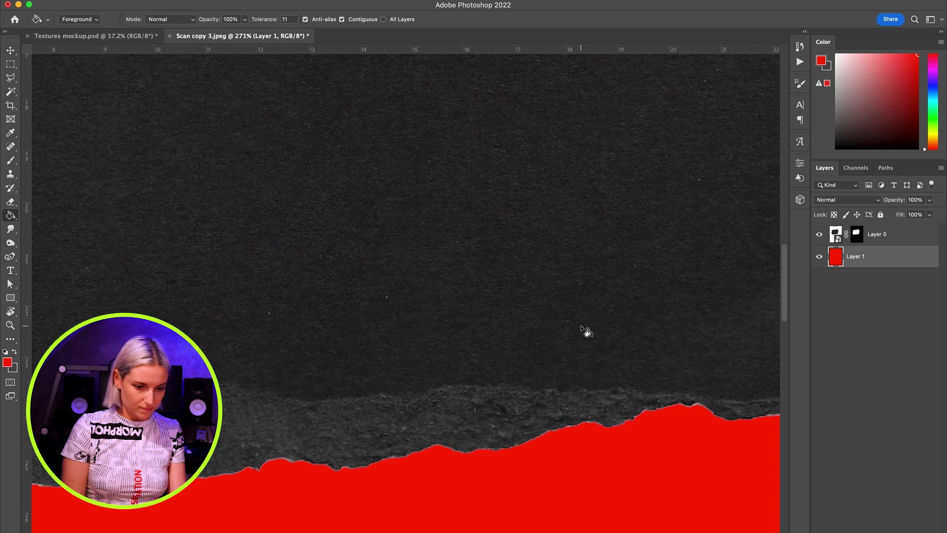
{"action": "scroll", "coordinate": [595, 342], "scroll_direction": "right", "scroll_amount": 8}
{"action": "scroll", "coordinate": [595, 342], "scroll_direction": "up", "scroll_amount": 1}
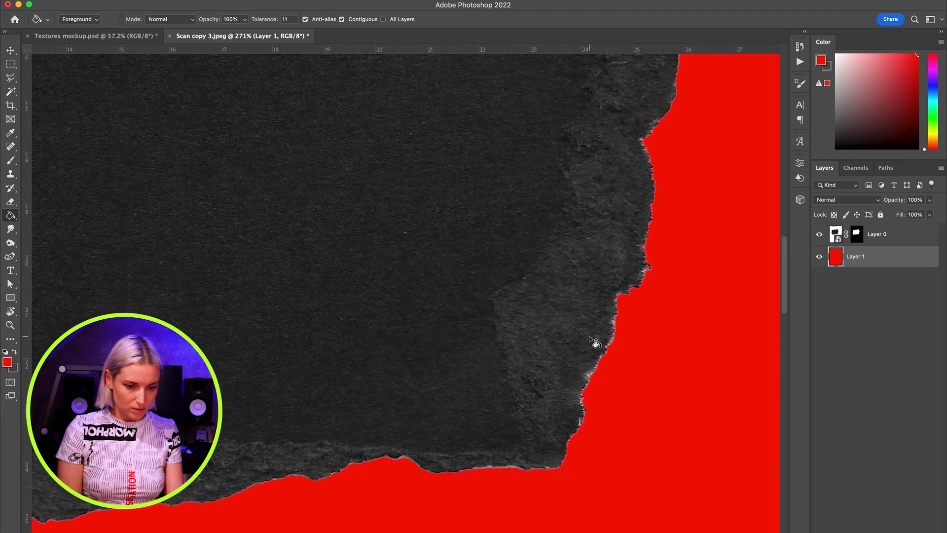
{"action": "double_click", "coordinate": [857, 236]}
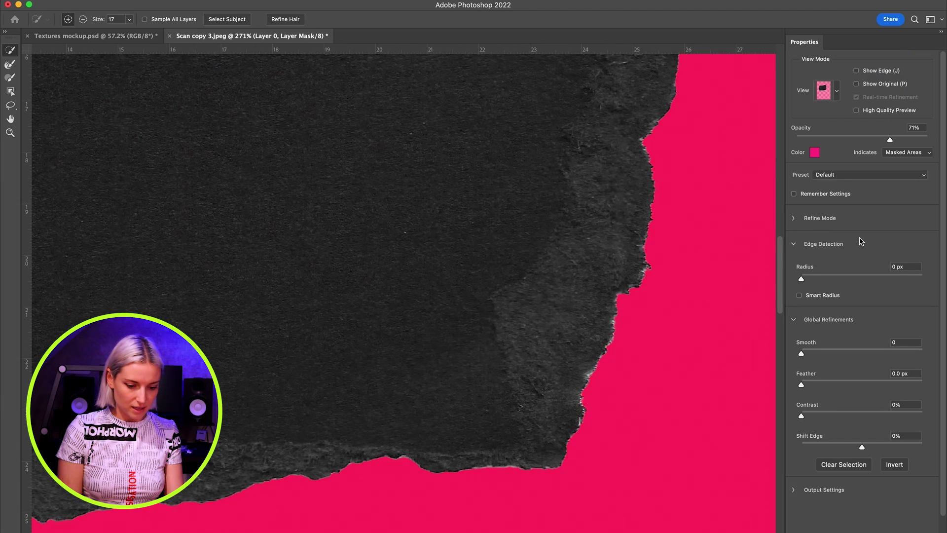
{"action": "left_click_drag", "start_coordinate": [862, 446], "coordinate": [801, 448]}
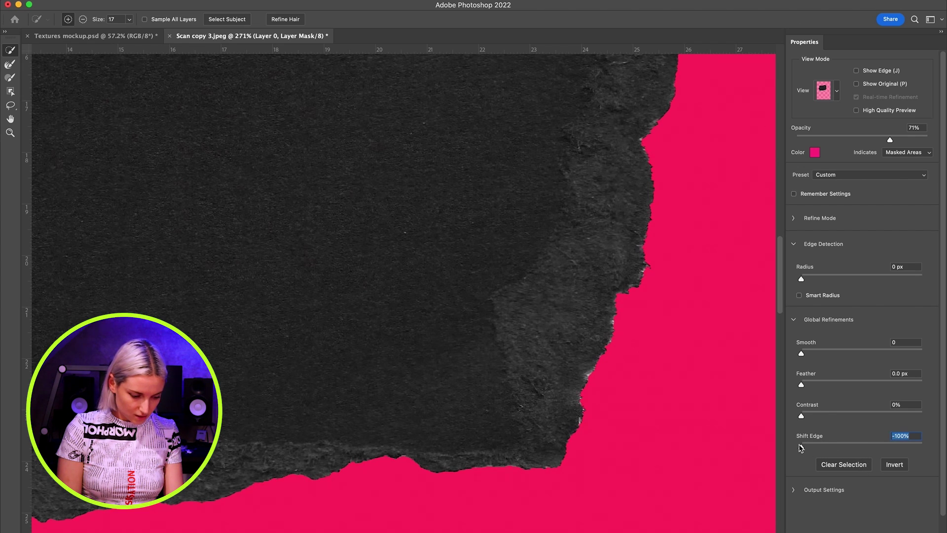
{"action": "scroll", "coordinate": [662, 412], "scroll_direction": "up", "scroll_amount": 10}
{"action": "scroll", "coordinate": [662, 412], "scroll_direction": "left", "scroll_amount": 12}
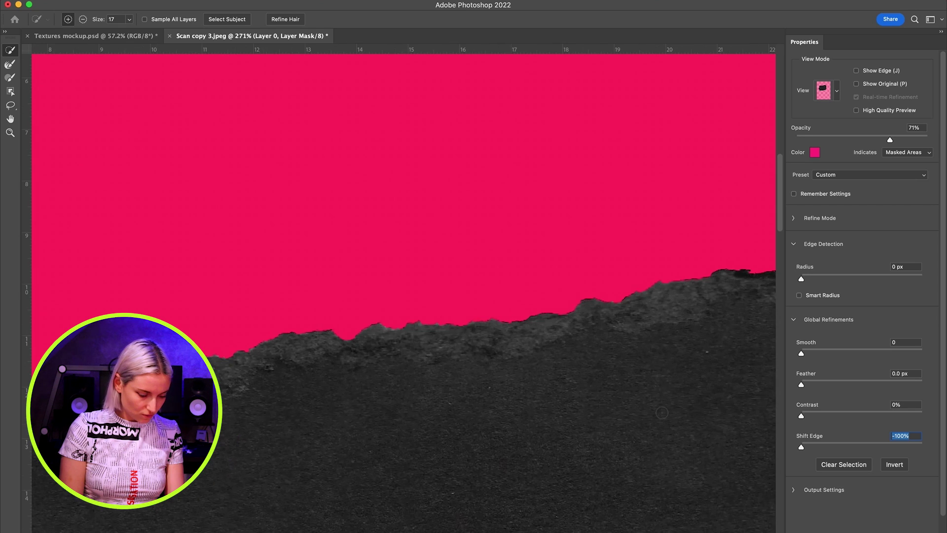
{"action": "scroll", "coordinate": [662, 412], "scroll_direction": "right", "scroll_amount": 2}
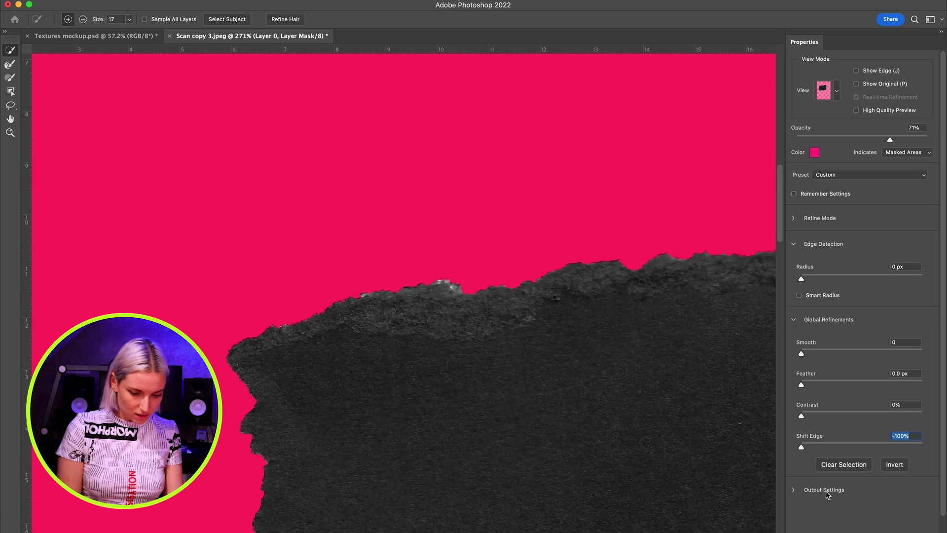
{"action": "key", "text": "Return"}
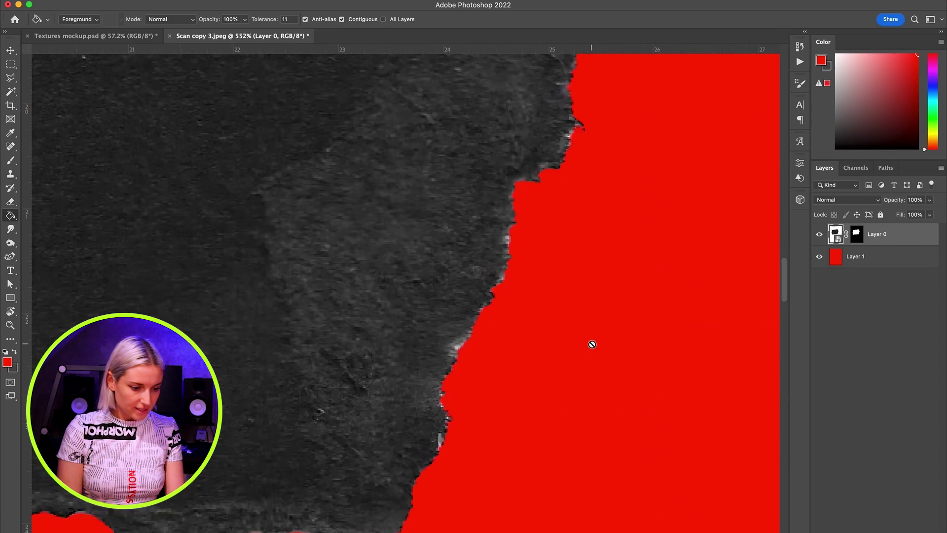
Rasterize Layer 0 while keeping its mask, after checking the torn paper edges for remaining light spots
{"action": "scroll", "coordinate": [591, 344], "scroll_direction": "down", "scroll_amount": 3}
{"action": "scroll", "coordinate": [597, 349], "scroll_direction": "left", "scroll_amount": 15}
{"action": "scroll", "coordinate": [595, 345], "scroll_direction": "up", "scroll_amount": 10}
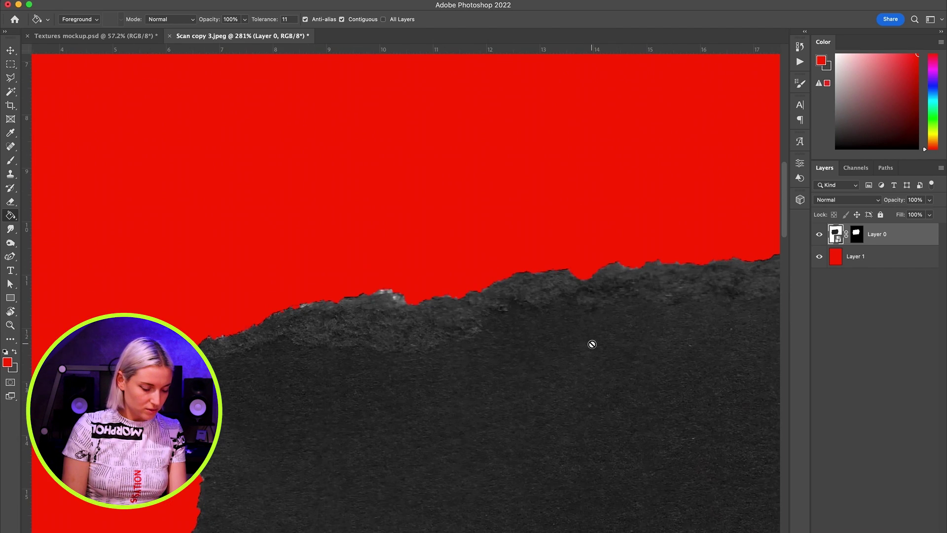
{"action": "scroll", "coordinate": [594, 347], "scroll_direction": "up", "scroll_amount": 3}
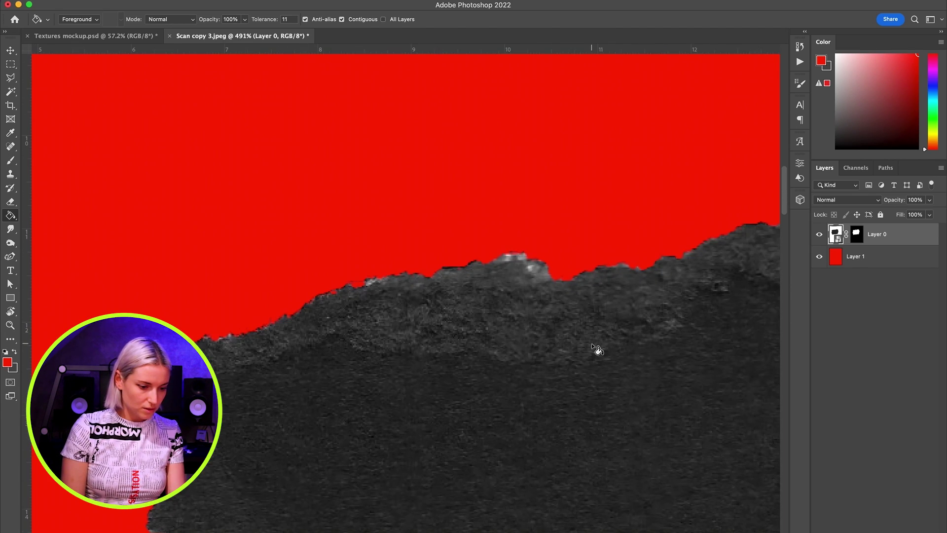
{"action": "right_click", "coordinate": [906, 241]}
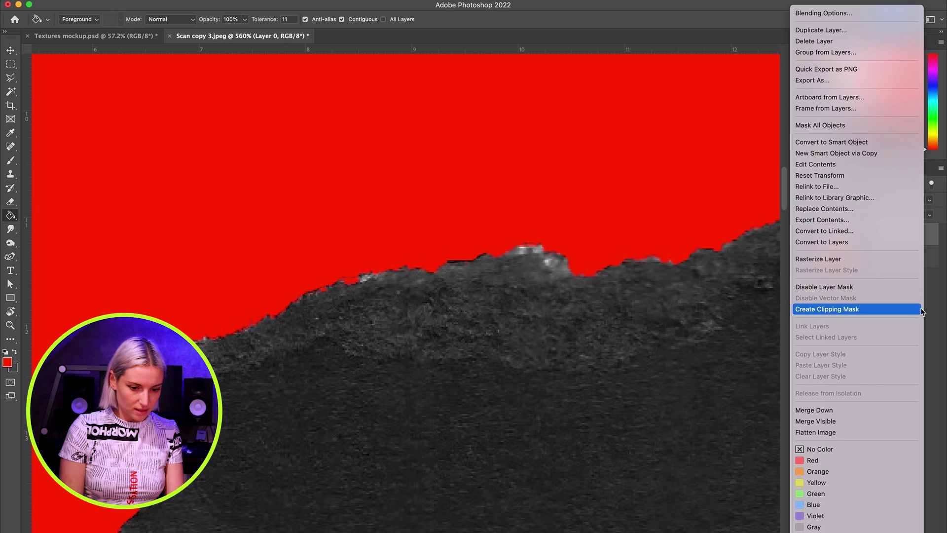
{"action": "key", "text": "Escape"}
{"action": "right_click", "coordinate": [898, 240]}
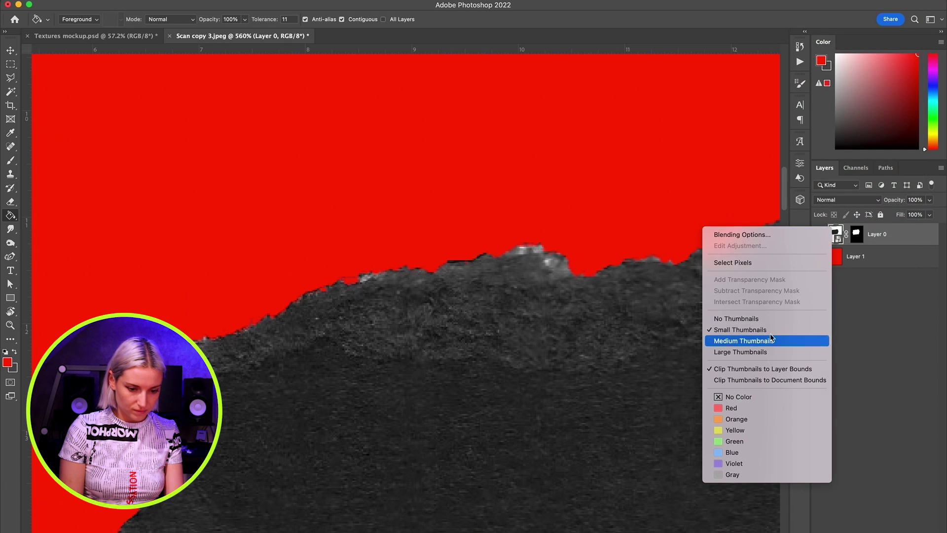
{"action": "key", "text": "Escape"}
{"action": "right_click", "coordinate": [897, 242]}
{"action": "left_click", "coordinate": [789, 258]}
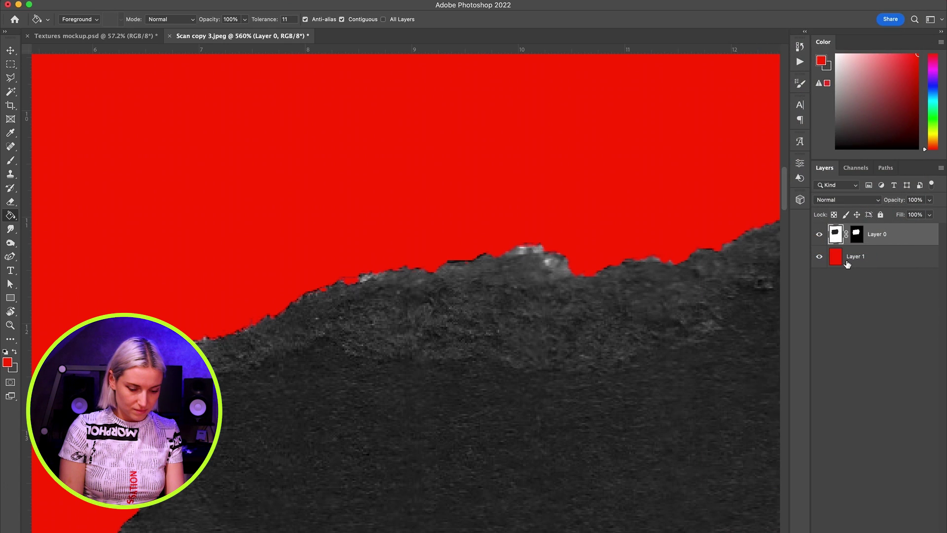
Clone dark paper over the light spots along the torn paper's upper-left edge with a 35 px Clone Stamp
{"action": "scroll", "coordinate": [408, 312], "scroll_direction": "up", "scroll_amount": 3}
{"action": "key", "text": "s"}
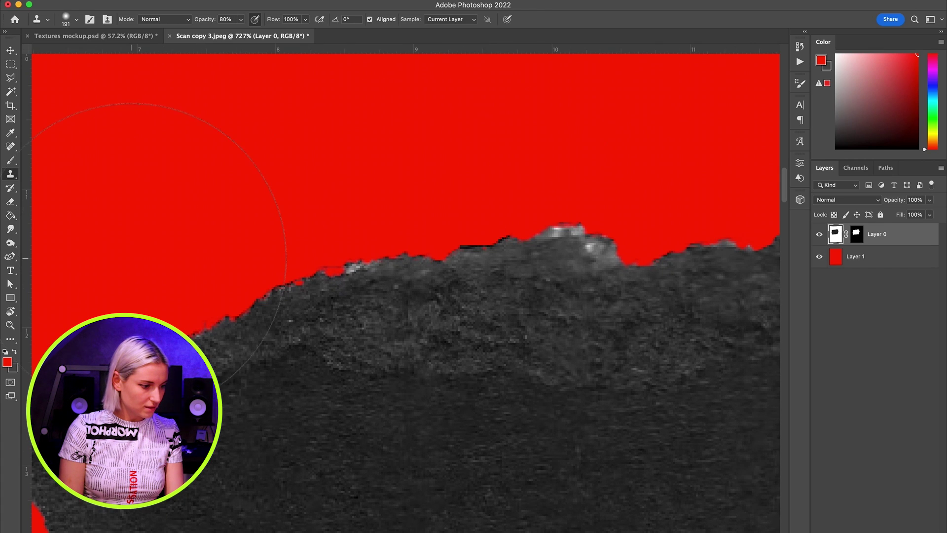
{"action": "right_click", "coordinate": [309, 328]}
{"action": "left_click_drag", "start_coordinate": [414, 353], "coordinate": [377, 353]}
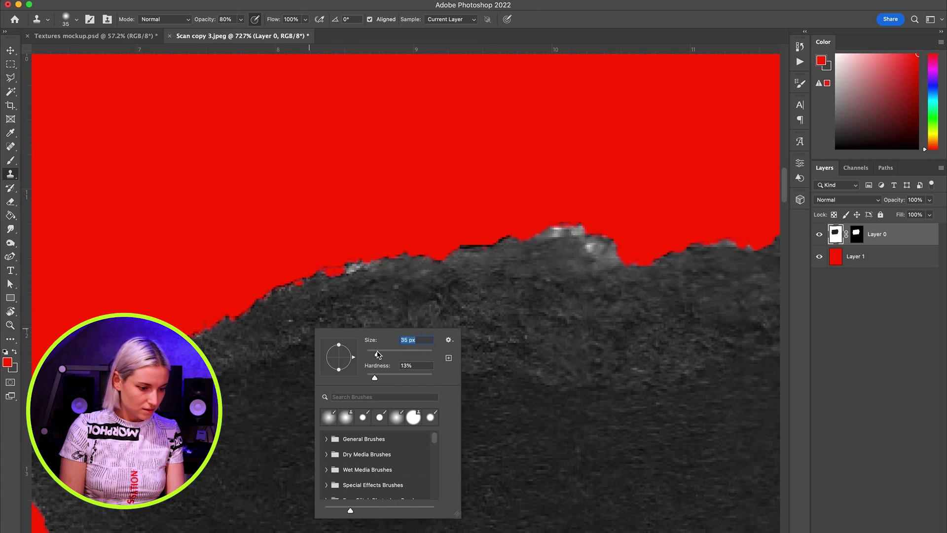
{"action": "left_click", "coordinate": [379, 268], "text": "alt"}
{"action": "left_click", "coordinate": [348, 261]}
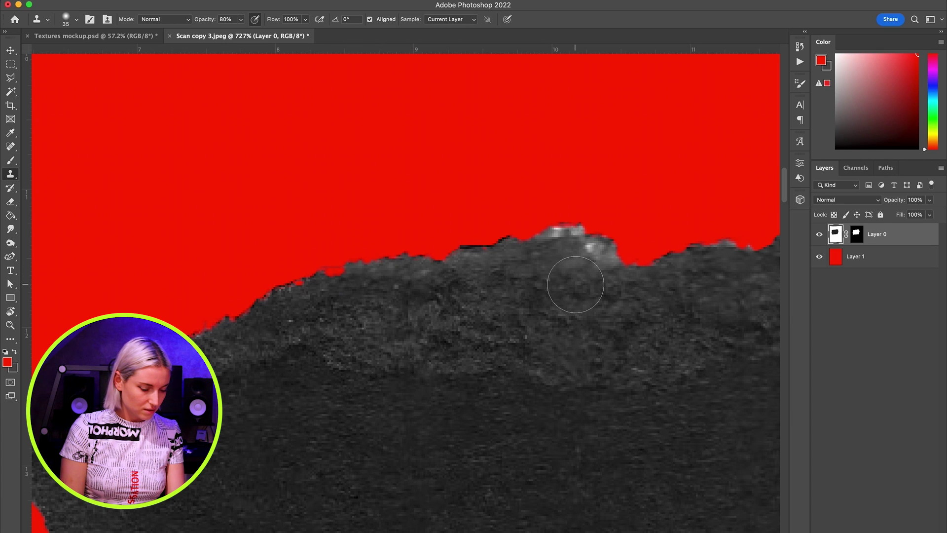
{"action": "left_click", "coordinate": [543, 245], "text": "alt"}
{"action": "mouse_move", "coordinate": [563, 225]}
{"action": "left_mouse_down"}
{"action": "mouse_move", "coordinate": [598, 247]}
{"action": "mouse_move", "coordinate": [555, 229]}
{"action": "left_mouse_up"}
Reduce the Clone Stamp to 25 px and cover the light spots along the torn paper's upper-right edge
{"action": "scroll", "coordinate": [617, 294], "scroll_direction": "right", "scroll_amount": 15}
{"action": "scroll", "coordinate": [645, 271], "scroll_direction": "down", "scroll_amount": 6}
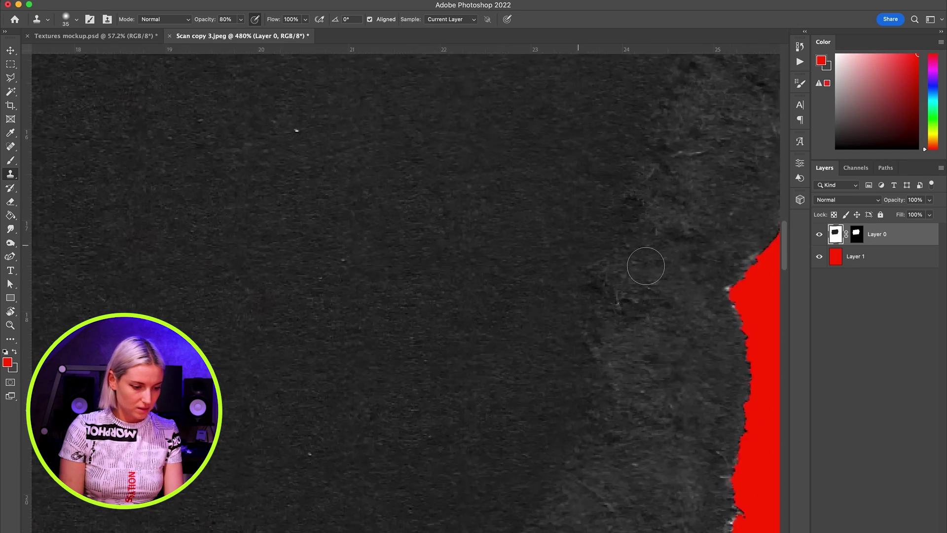
{"action": "scroll", "coordinate": [257, 196], "scroll_direction": "up", "scroll_amount": 4}
{"action": "left_click", "coordinate": [467, 275]}
{"action": "scroll", "coordinate": [472, 280], "scroll_direction": "down", "scroll_amount": 5}
{"action": "scroll", "coordinate": [472, 280], "scroll_direction": "left", "scroll_amount": 5}
{"action": "right_click", "coordinate": [488, 410]}
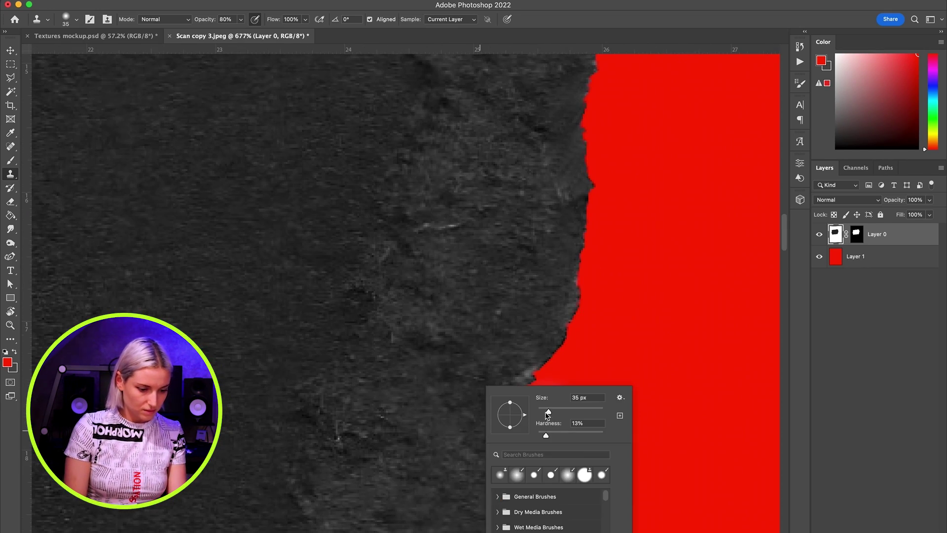
{"action": "left_click", "coordinate": [547, 412]}
{"action": "key", "text": "Return"}
{"action": "scroll", "coordinate": [545, 242], "scroll_direction": "down", "scroll_amount": 4}
{"action": "left_click", "coordinate": [545, 242], "text": "alt"}
{"action": "left_click", "coordinate": [539, 270]}
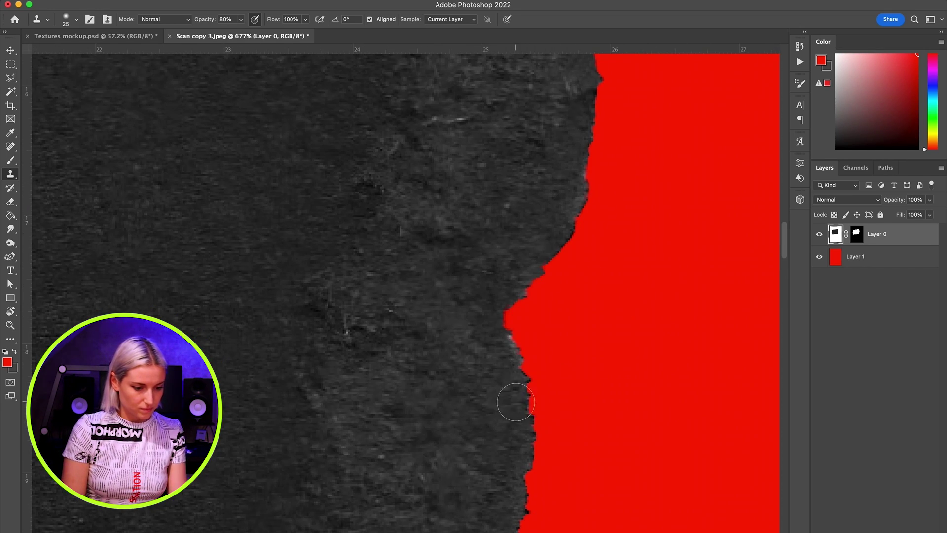
Clone dark paper texture over the remaining light fringe down the torn paper's right edge to the lower corner
{"action": "scroll", "coordinate": [513, 409], "scroll_direction": "down", "scroll_amount": 6}
{"action": "left_click", "coordinate": [469, 420], "text": "alt"}
{"action": "left_click_drag", "start_coordinate": [479, 445], "coordinate": [470, 486]}
{"action": "scroll", "coordinate": [466, 488], "scroll_direction": "down", "scroll_amount": 5}
{"action": "left_click", "coordinate": [420, 412], "text": "alt"}
{"action": "left_click_drag", "start_coordinate": [428, 390], "coordinate": [446, 405]}
{"action": "scroll", "coordinate": [446, 405], "scroll_direction": "down", "scroll_amount": 4}
{"action": "scroll", "coordinate": [439, 408], "scroll_direction": "left", "scroll_amount": 12}
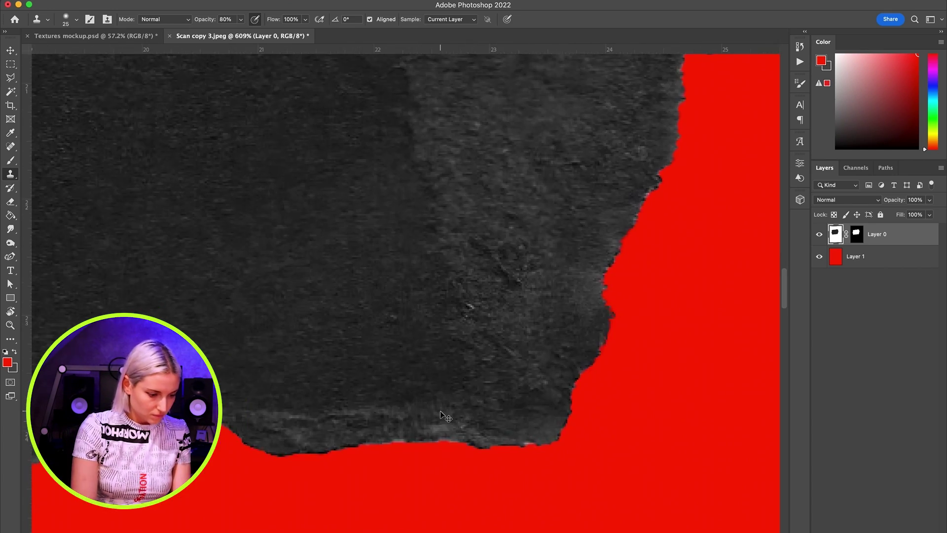
{"action": "scroll", "coordinate": [477, 410], "scroll_direction": "up", "scroll_amount": 12}
{"action": "scroll", "coordinate": [440, 412], "scroll_direction": "left", "scroll_amount": 4}
{"action": "left_click", "coordinate": [339, 396], "text": "alt"}
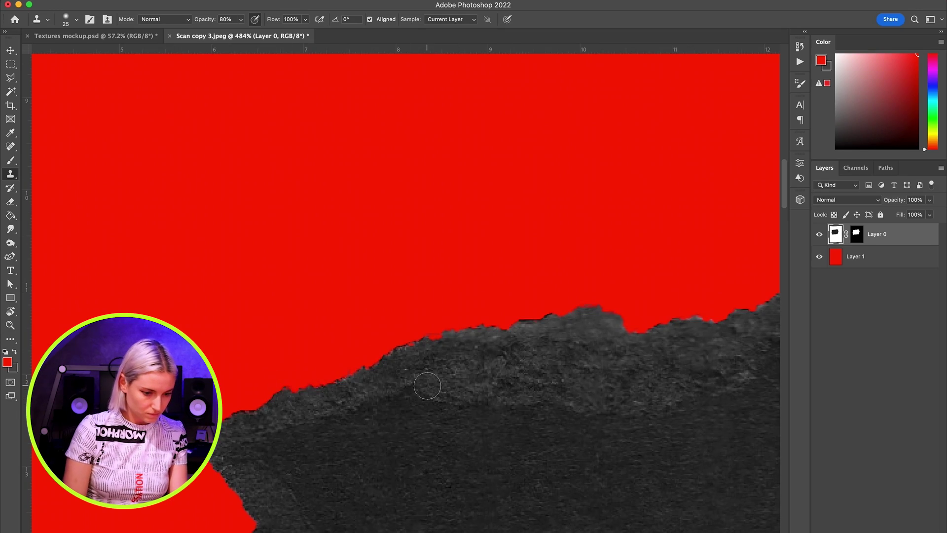
Hide the red Layer 1 and apply Layer 0's mask to make the torn paper a permanent cut-out
{"action": "scroll", "coordinate": [427, 385], "scroll_direction": "right", "scroll_amount": 15}
{"action": "scroll", "coordinate": [427, 386], "scroll_direction": "down", "scroll_amount": 10}
{"action": "scroll", "coordinate": [427, 385], "scroll_direction": "down", "scroll_amount": 15}
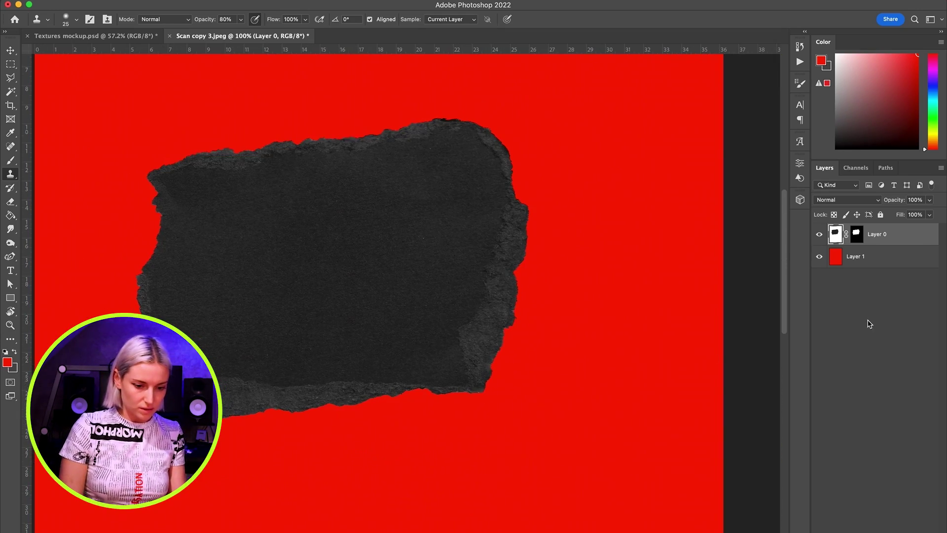
{"action": "left_click", "coordinate": [819, 256]}
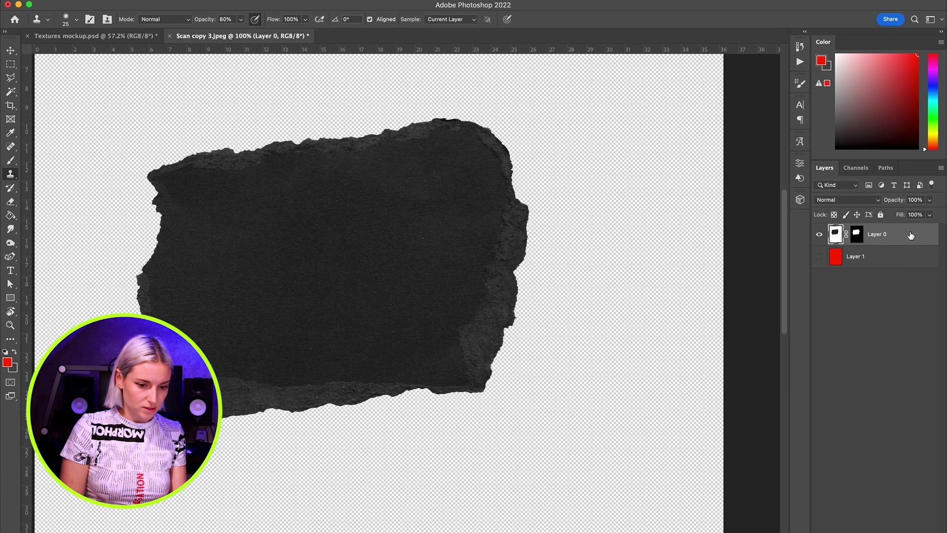
{"action": "right_click", "coordinate": [857, 236]}
{"action": "left_click", "coordinate": [831, 269]}
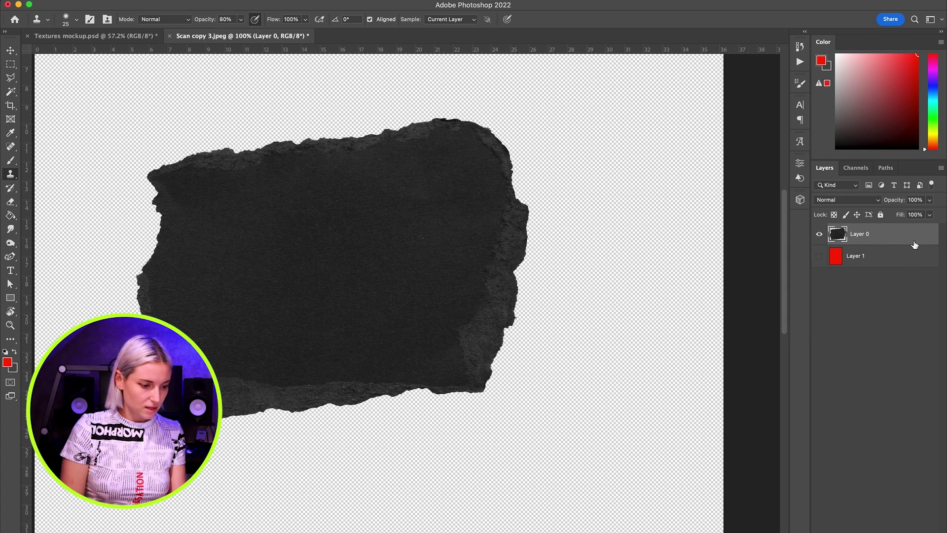
Paste the torn paper cut-out directly above the photo layer in Textures mockup.psd and enlarge it to span the photo's width
{"action": "left_click", "coordinate": [94, 35]}
{"action": "scroll", "coordinate": [876, 375], "scroll_direction": "down", "scroll_amount": 3}
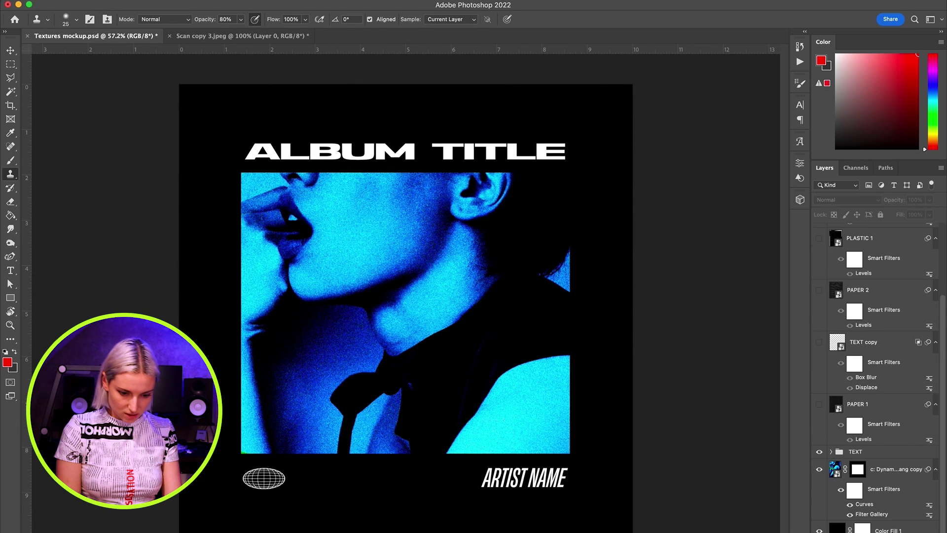
{"action": "left_click", "coordinate": [897, 478]}
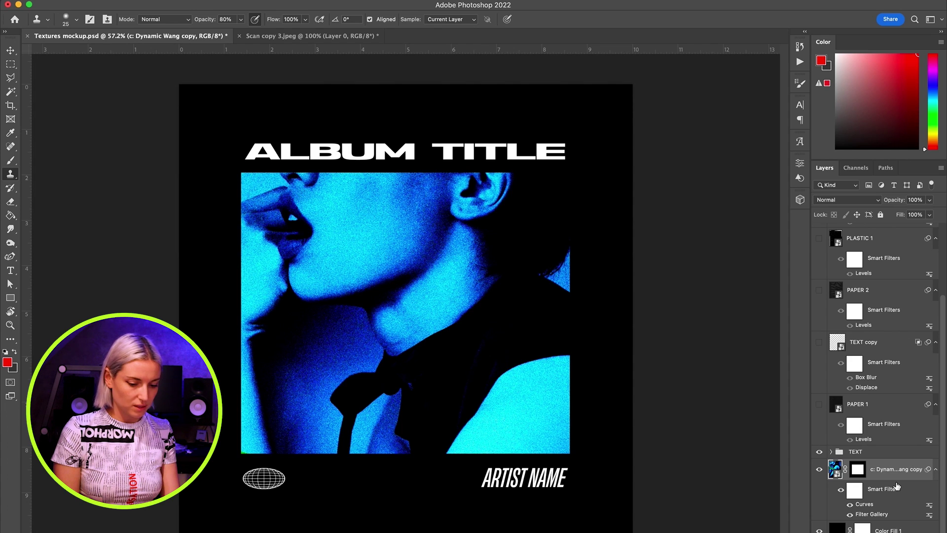
{"action": "key", "text": "super+v"}
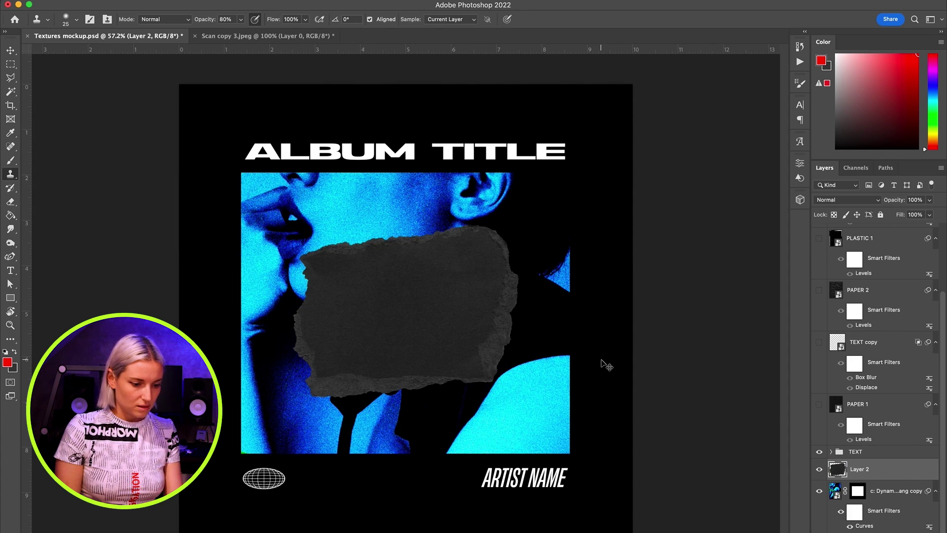
{"action": "key", "text": "super+t"}
{"action": "left_click_drag", "start_coordinate": [518, 311], "coordinate": [583, 303]}
{"action": "key", "text": "Return"}
Move the torn paper layer below the photo layer and clip the photo to it with a clipping mask
{"action": "key", "text": "super+["}
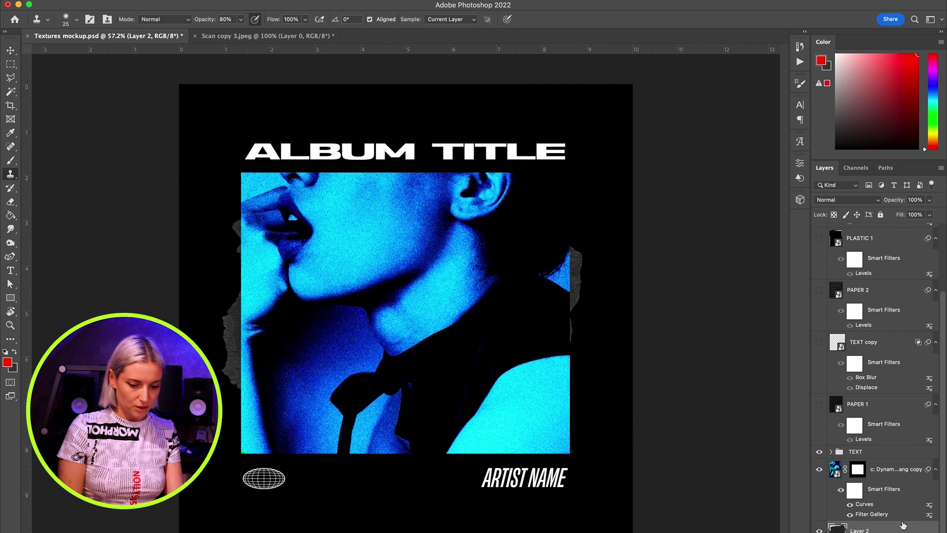
{"action": "left_click", "coordinate": [902, 481]}
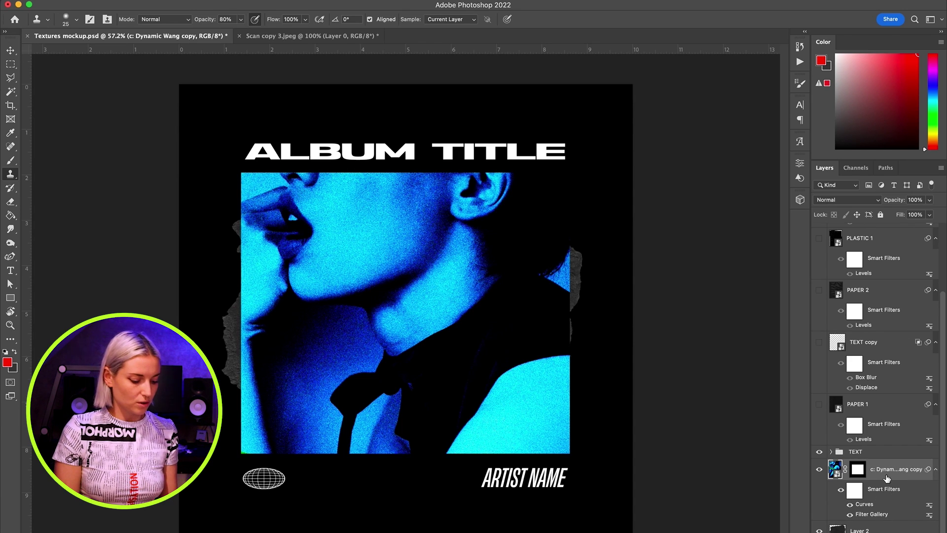
{"action": "key", "text": "alt+super+g"}
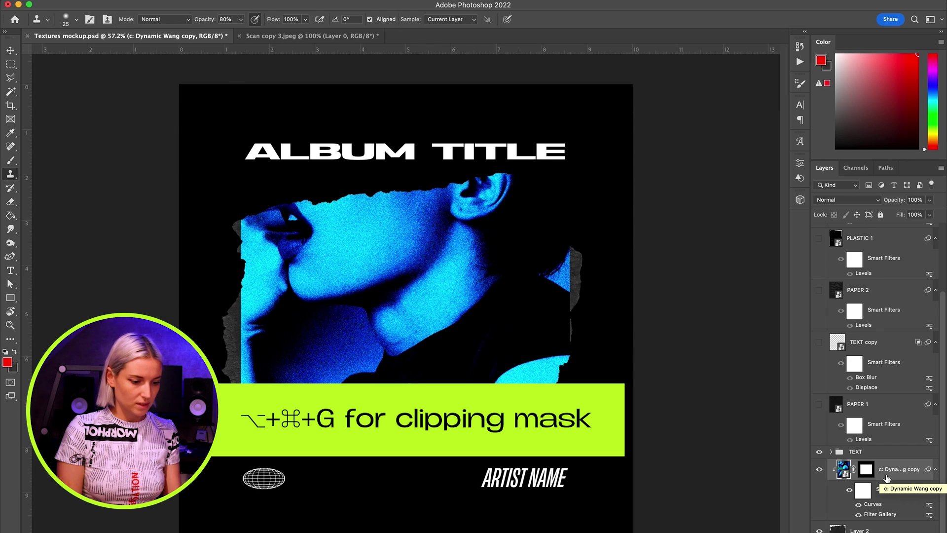
Rotate the torn paper on Layer 2 about 6° clockwise and scale it to about 89%
{"action": "left_click", "coordinate": [892, 529]}
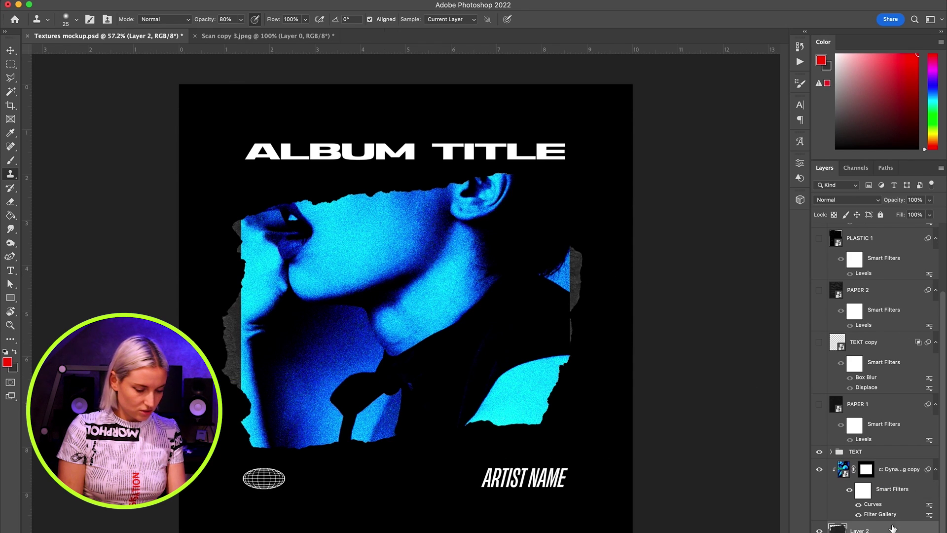
{"action": "key", "text": "super+t"}
{"action": "left_click_drag", "start_coordinate": [622, 293], "coordinate": [621, 316]}
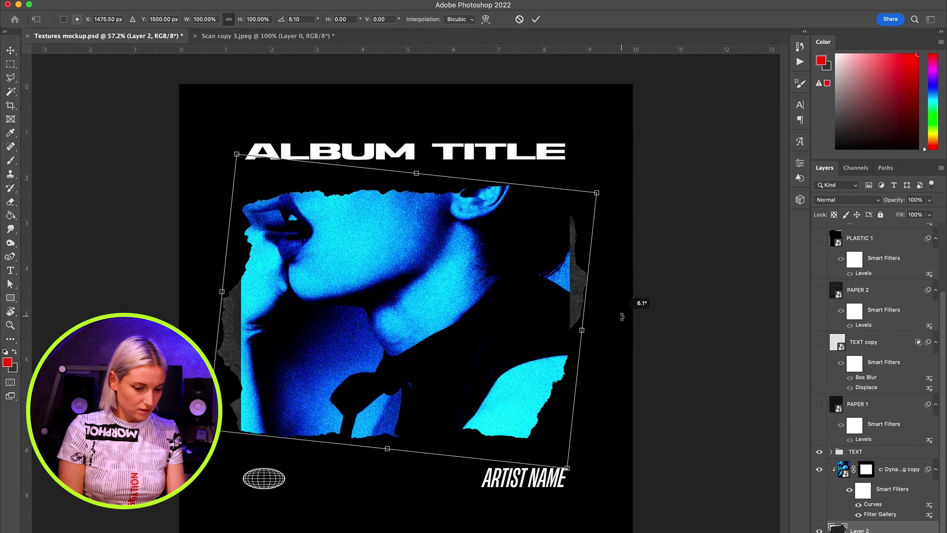
{"action": "mouse_move", "coordinate": [582, 330]}
{"action": "left_mouse_down"}
{"action": "mouse_move", "coordinate": [538, 318]}
{"action": "mouse_move", "coordinate": [566, 313]}
{"action": "left_mouse_up"}
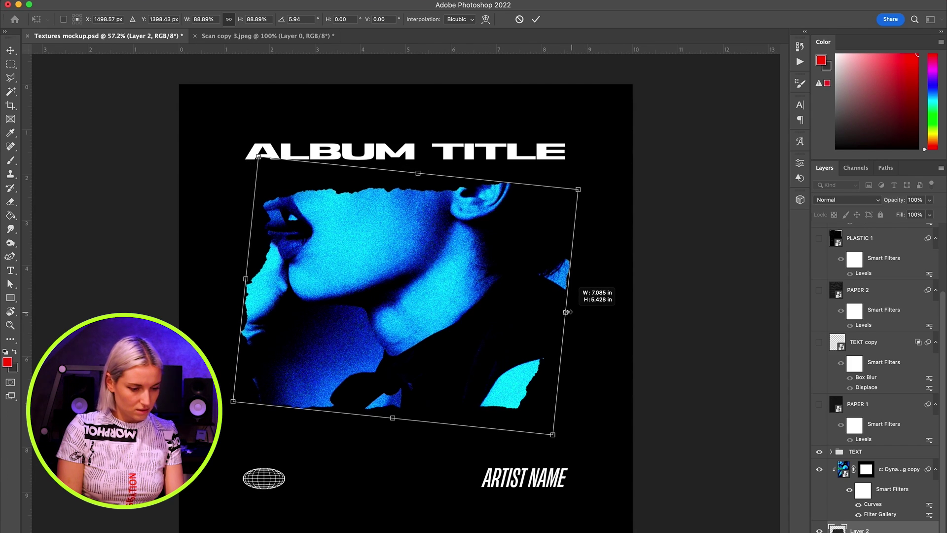
{"action": "key", "text": "Return"}
Reposition the torn paper and its clipped photo together between the album title and the artist name
{"action": "key", "text": "super+t"}
{"action": "left_click_drag", "start_coordinate": [448, 318], "coordinate": [447, 299]}
{"action": "key", "text": "Return"}
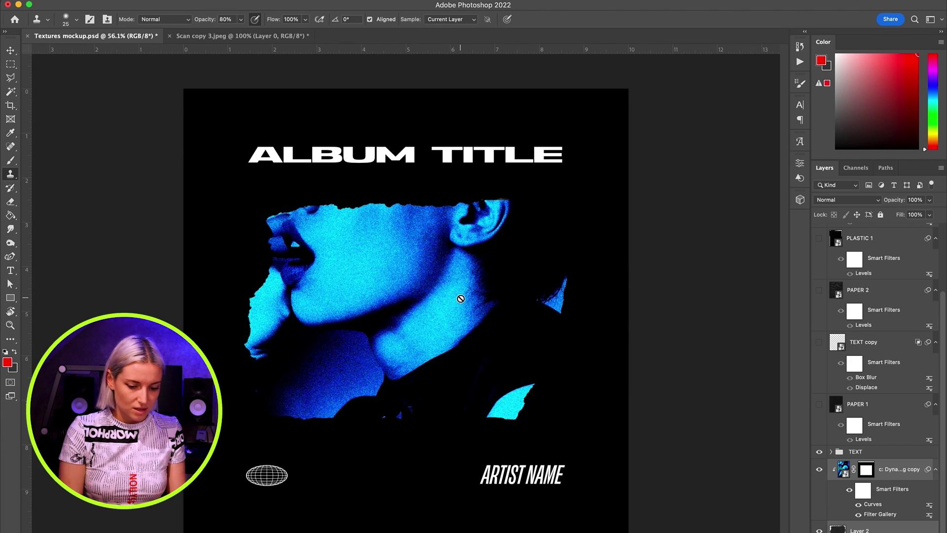
Duplicate the torn paper Layer 2 beneath the clipped photo
{"action": "left_click", "coordinate": [904, 531]}
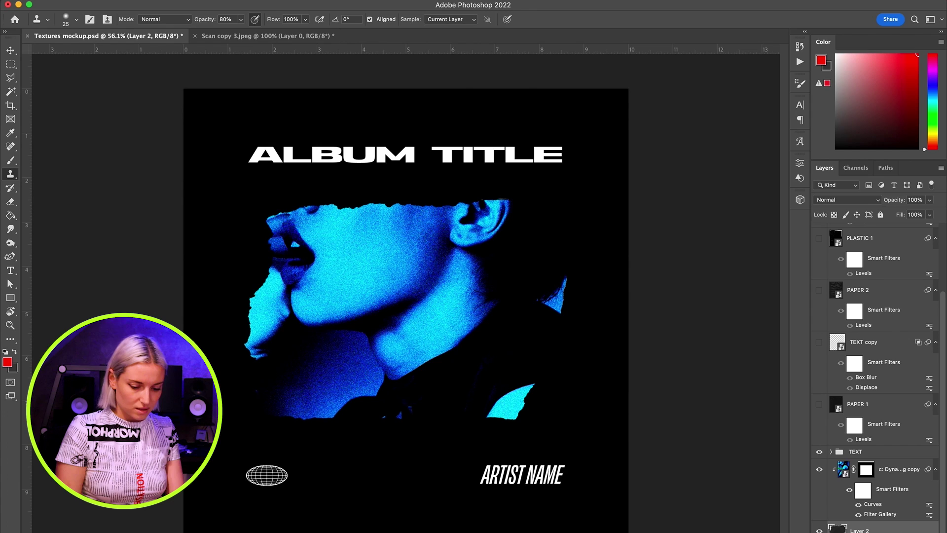
{"action": "key", "text": "super+j"}
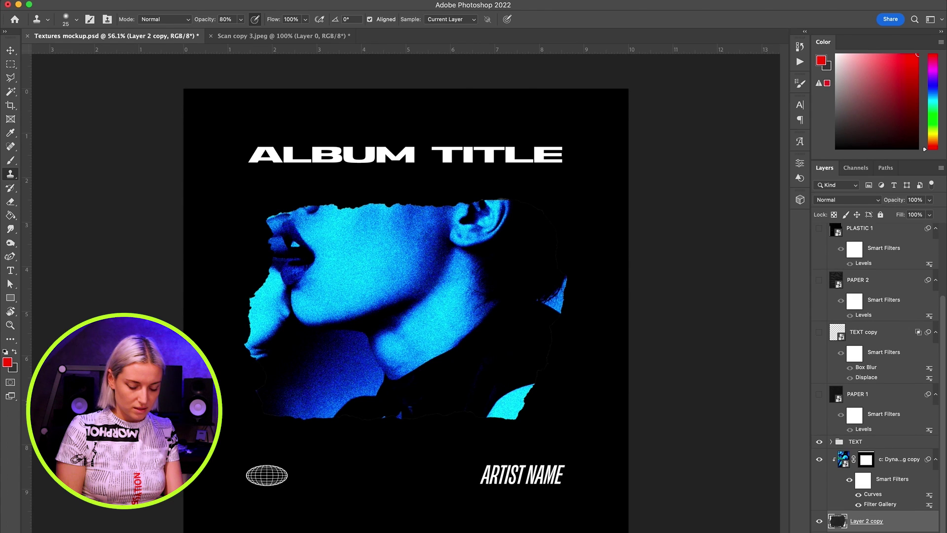
Move the torn paper copy above the photo layer and clip the photo to the original torn paper again
{"action": "left_click", "coordinate": [882, 531]}
{"action": "left_click_drag", "start_coordinate": [900, 526], "coordinate": [892, 458]}
{"action": "left_click", "coordinate": [909, 491]}
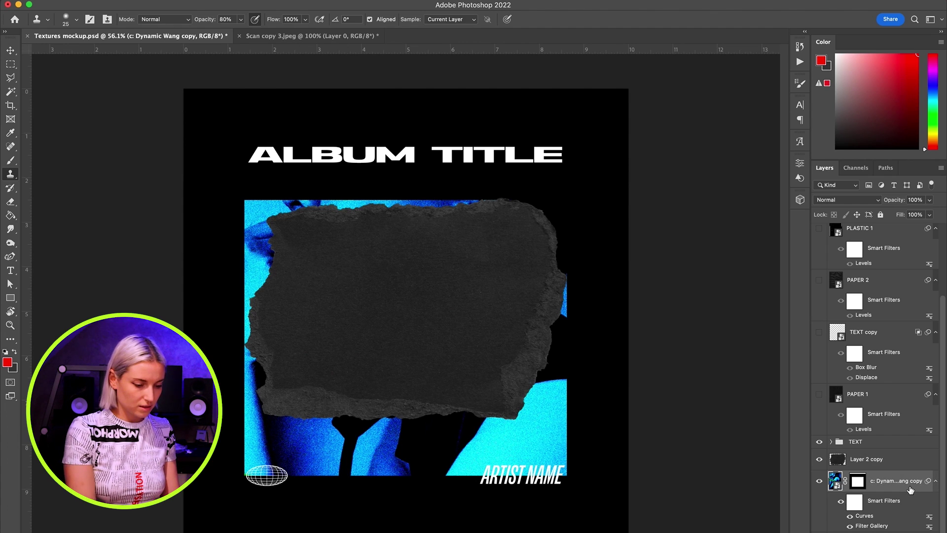
{"action": "key", "text": "super+alt+g"}
{"action": "left_click", "coordinate": [894, 461]}
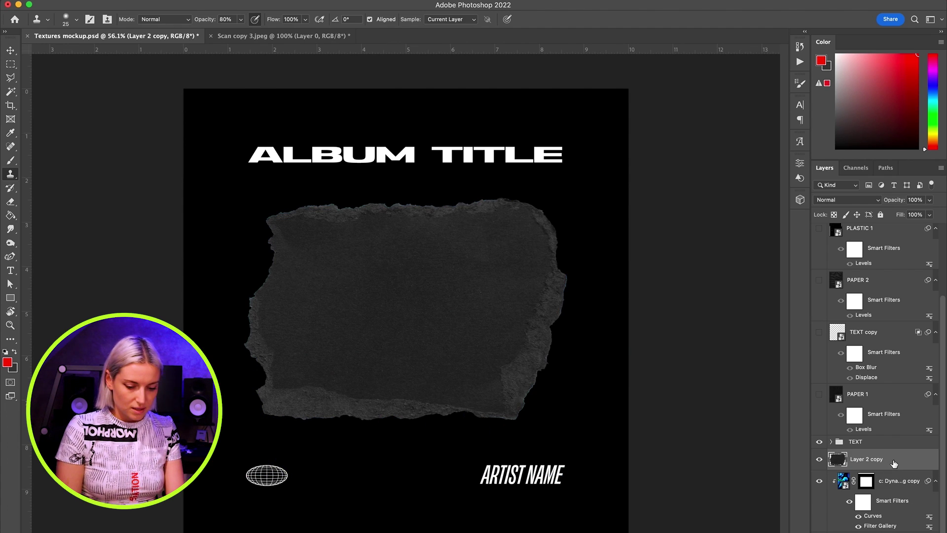
Convert the torn paper copy to a smart object and apply Levels with input values 48, 2.42 and 102
{"action": "right_click", "coordinate": [893, 462]}
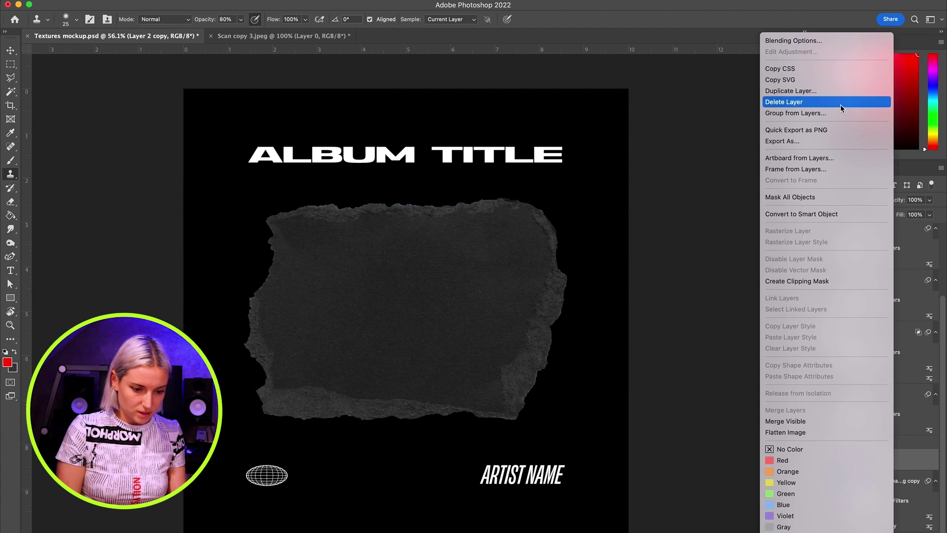
{"action": "left_click", "coordinate": [838, 215]}
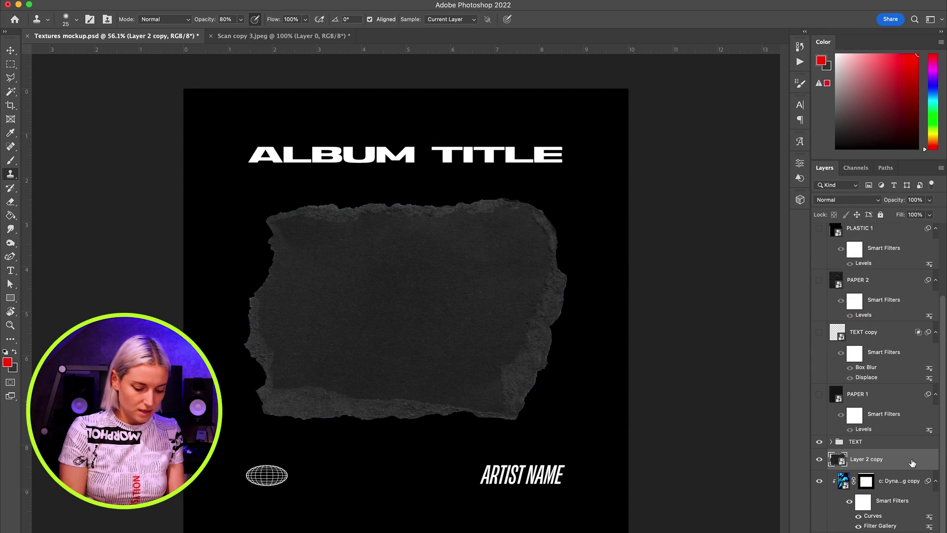
{"action": "key", "text": "super+l"}
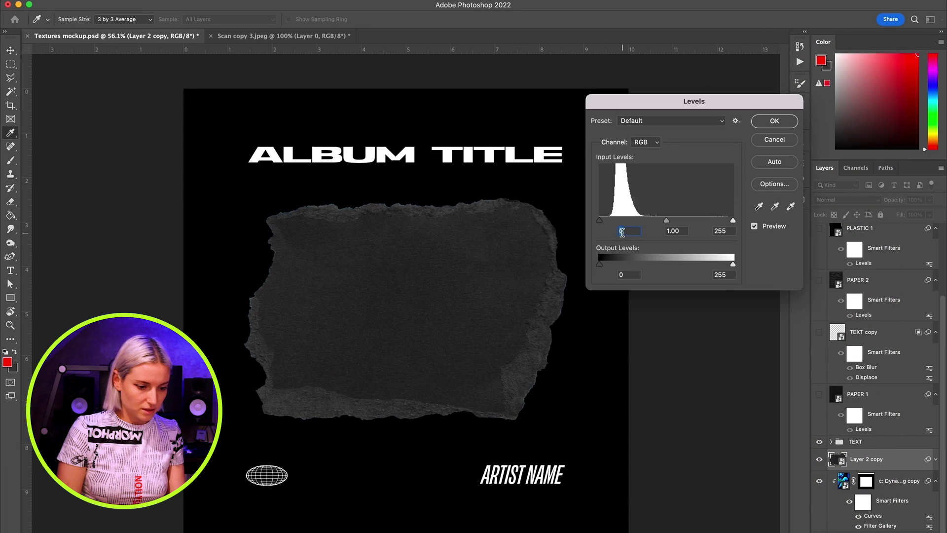
{"action": "left_click_drag", "start_coordinate": [600, 220], "coordinate": [642, 225]}
{"action": "left_click_drag", "start_coordinate": [733, 221], "coordinate": [653, 222]}
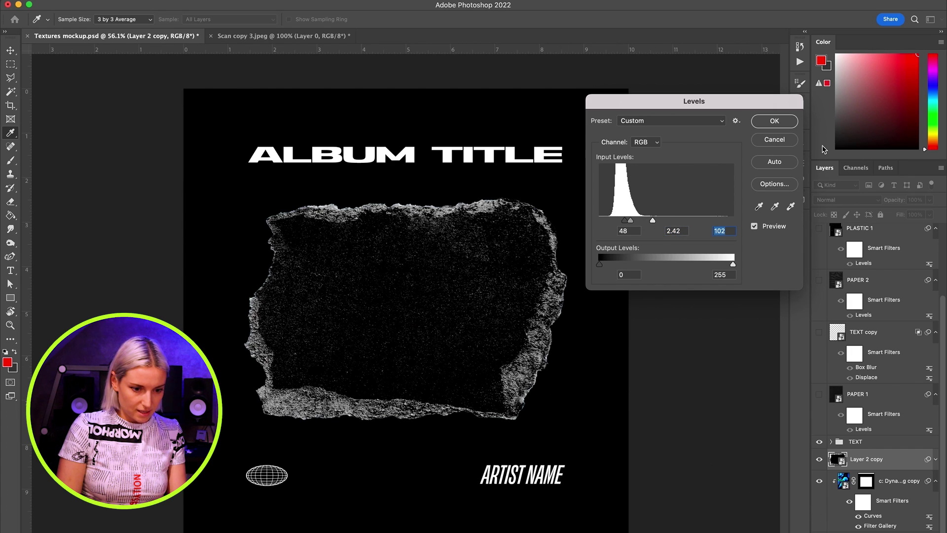
{"action": "left_click", "coordinate": [778, 121]}
{"action": "key", "text": "s"}
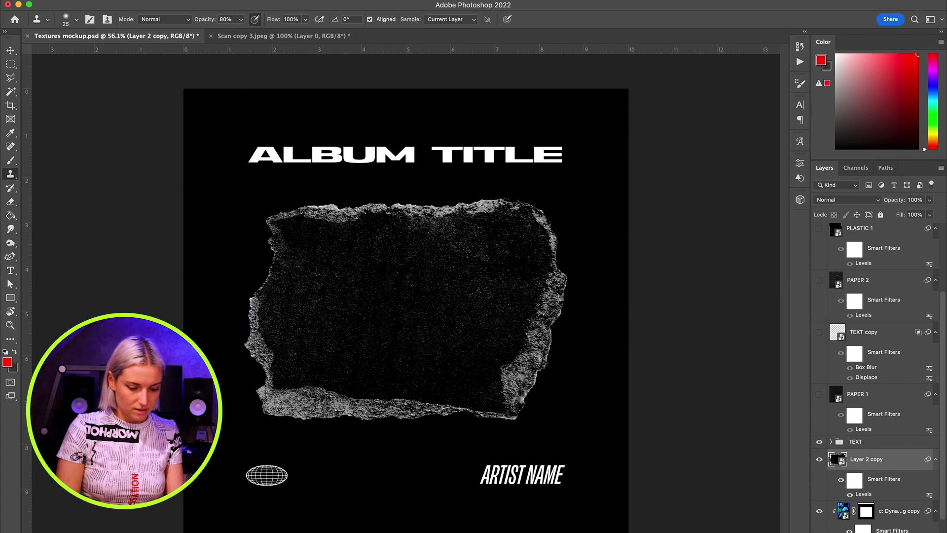
Add a layer mask to the torn paper copy and mask out its dark centre using a Magic Wand selection
{"action": "key", "text": "ctrl+alt+m"}
{"action": "scroll", "coordinate": [410, 262], "scroll_direction": "up", "scroll_amount": 2}
{"action": "key", "text": "w"}
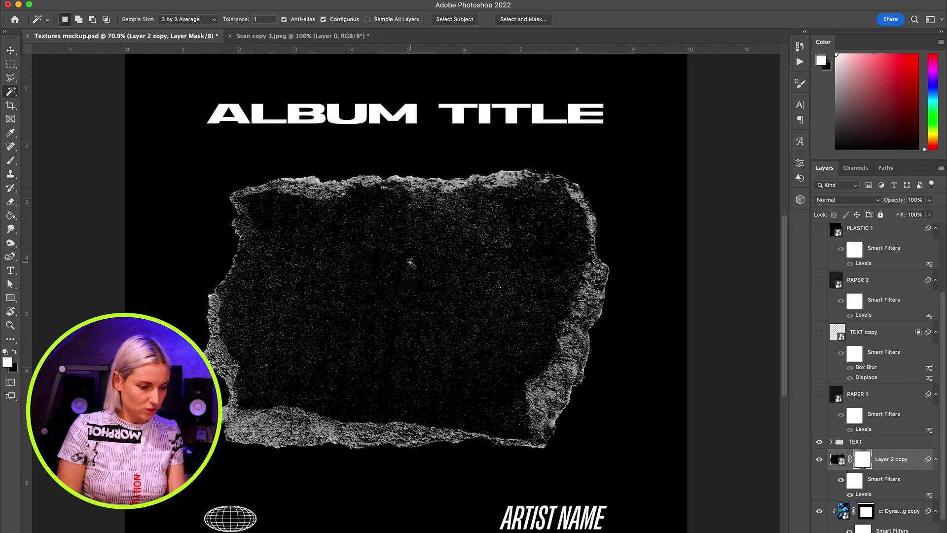
{"action": "left_click", "coordinate": [342, 335]}
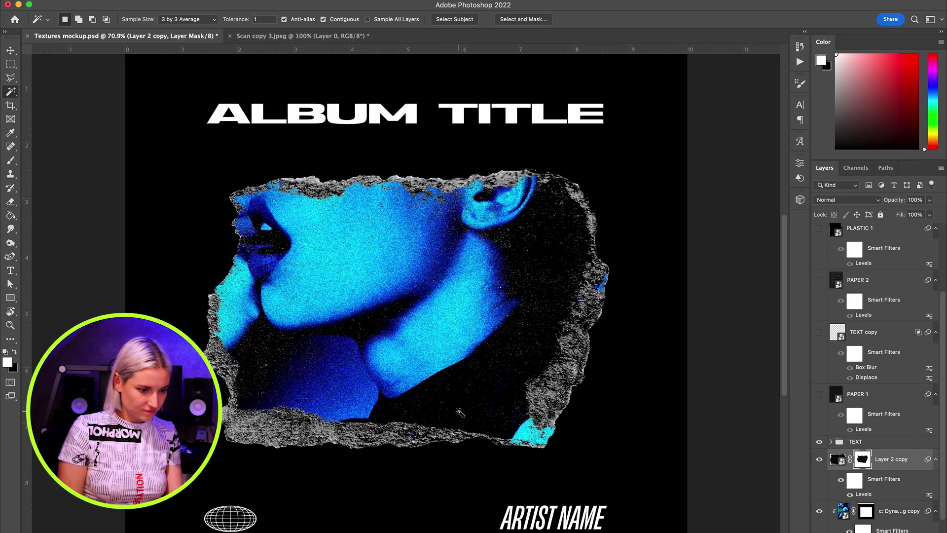
Paint white on the torn paper copy's mask to cover the blue photo gaps along its lower and right edges
{"action": "scroll", "coordinate": [459, 412], "scroll_direction": "up", "scroll_amount": 6}
{"action": "scroll", "coordinate": [459, 412], "scroll_direction": "down", "scroll_amount": 2}
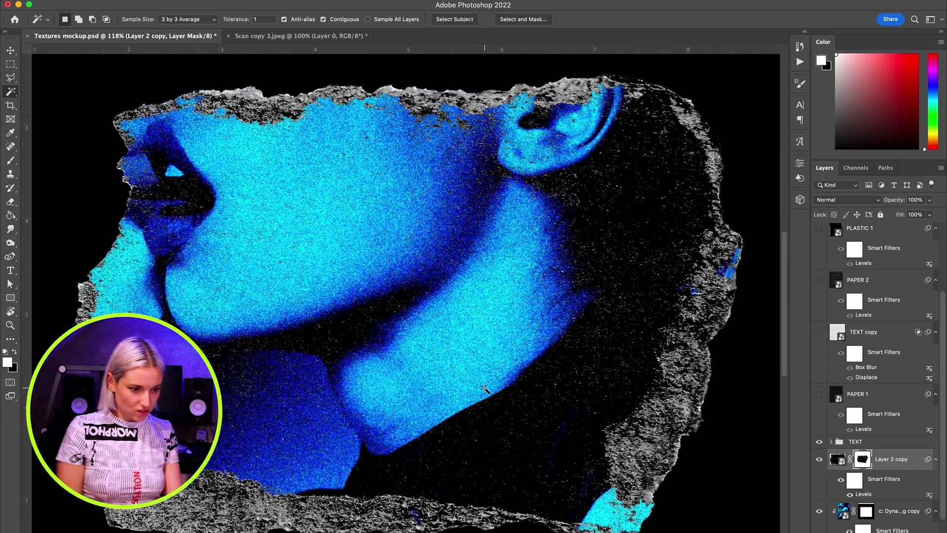
{"action": "scroll", "coordinate": [484, 387], "scroll_direction": "down", "scroll_amount": 2}
{"action": "scroll", "coordinate": [484, 388], "scroll_direction": "left", "scroll_amount": 3}
{"action": "scroll", "coordinate": [484, 388], "scroll_direction": "down", "scroll_amount": 2}
{"action": "scroll", "coordinate": [488, 406], "scroll_direction": "down", "scroll_amount": 2}
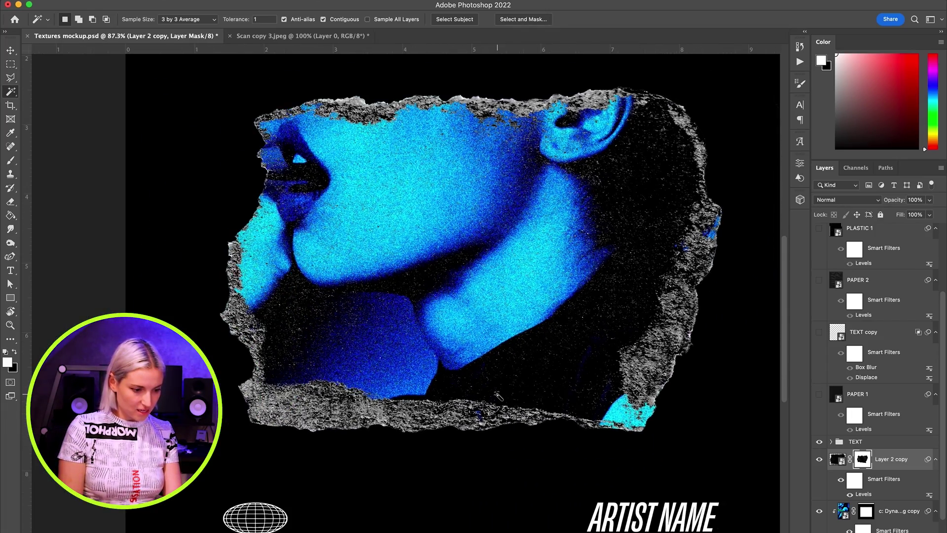
{"action": "scroll", "coordinate": [489, 406], "scroll_direction": "up", "scroll_amount": 8}
{"action": "scroll", "coordinate": [498, 395], "scroll_direction": "down", "scroll_amount": 5}
{"action": "scroll", "coordinate": [499, 395], "scroll_direction": "right", "scroll_amount": 2}
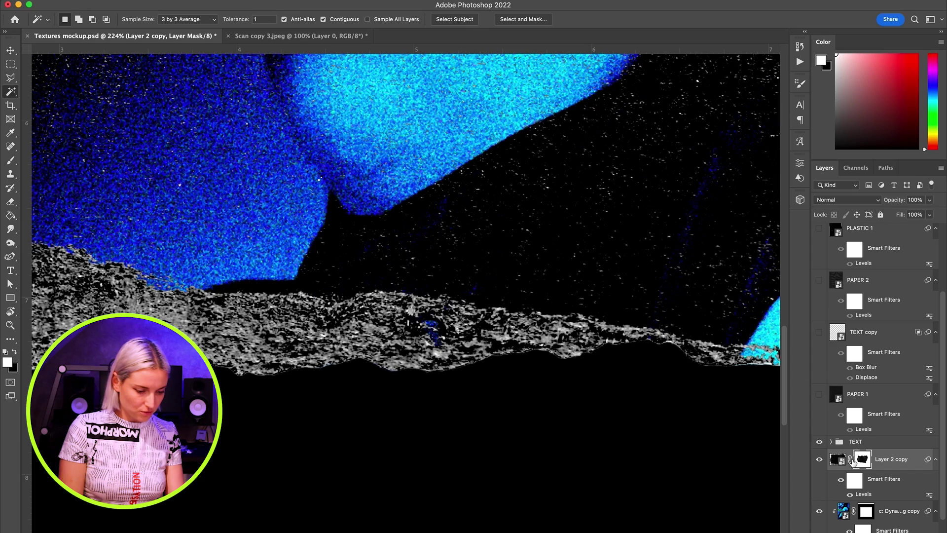
{"action": "key", "text": "b"}
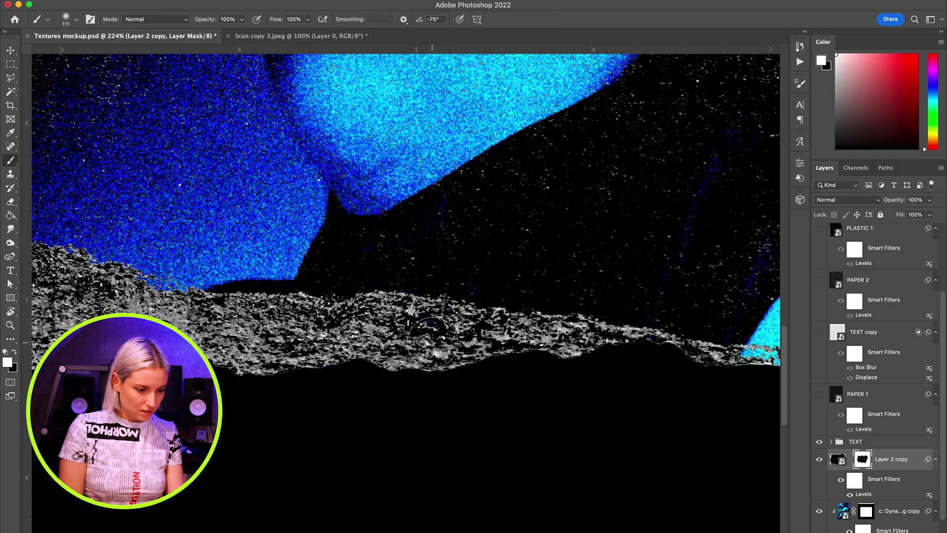
{"action": "scroll", "coordinate": [432, 342], "scroll_direction": "right", "scroll_amount": 6}
{"action": "right_click", "coordinate": [432, 342]}
{"action": "left_click", "coordinate": [542, 180]}
{"action": "scroll", "coordinate": [508, 266], "scroll_direction": "up", "scroll_amount": 2}
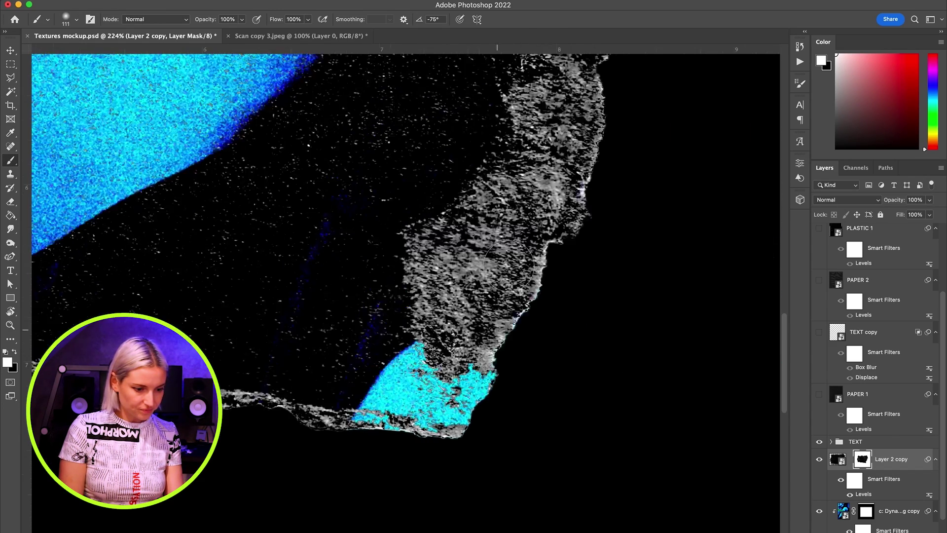
{"action": "scroll", "coordinate": [508, 266], "scroll_direction": "up", "scroll_amount": 7}
{"action": "scroll", "coordinate": [508, 267], "scroll_direction": "right", "scroll_amount": 2}
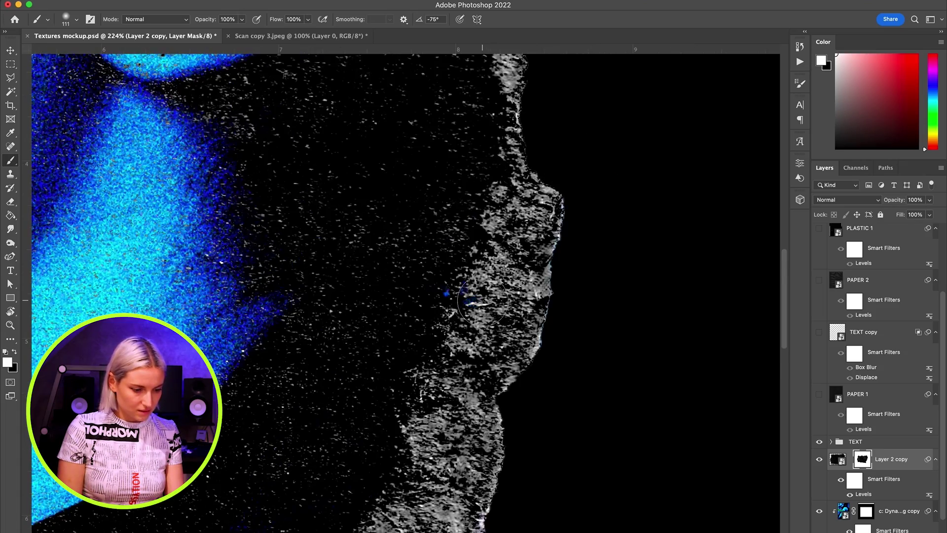
{"action": "scroll", "coordinate": [473, 321], "scroll_direction": "up", "scroll_amount": 7}
{"action": "scroll", "coordinate": [465, 344], "scroll_direction": "left", "scroll_amount": 12}
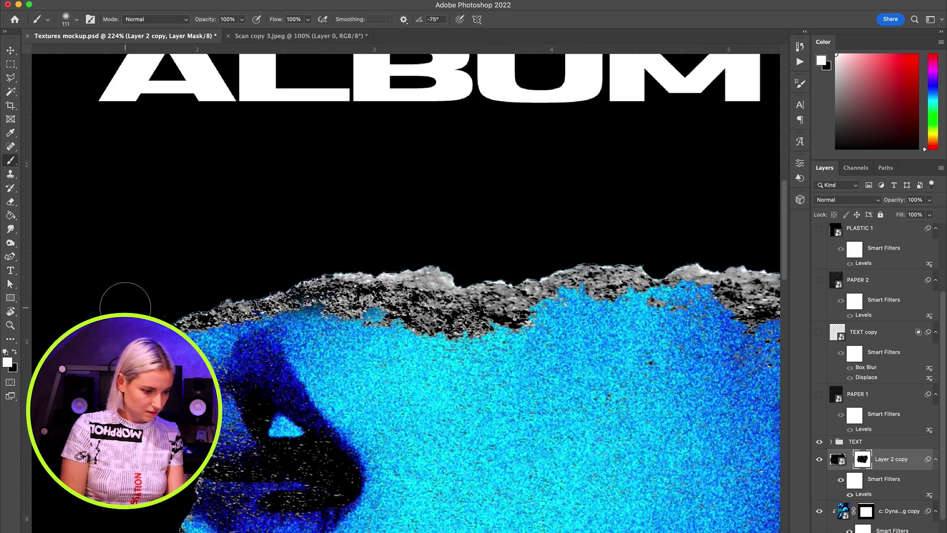
Set a harder 76 px brush and touch up the mask along the torn paper's upper and left edges
{"action": "right_click", "coordinate": [303, 253]}
{"action": "left_click", "coordinate": [422, 300]}
{"action": "left_click", "coordinate": [386, 277]}
{"action": "key", "text": "Return"}
{"action": "scroll", "coordinate": [258, 275], "scroll_direction": "down", "scroll_amount": 7}
{"action": "scroll", "coordinate": [258, 275], "scroll_direction": "left", "scroll_amount": 3}
{"action": "scroll", "coordinate": [238, 461], "scroll_direction": "down", "scroll_amount": 6}
{"action": "scroll", "coordinate": [555, 471], "scroll_direction": "right", "scroll_amount": 3}
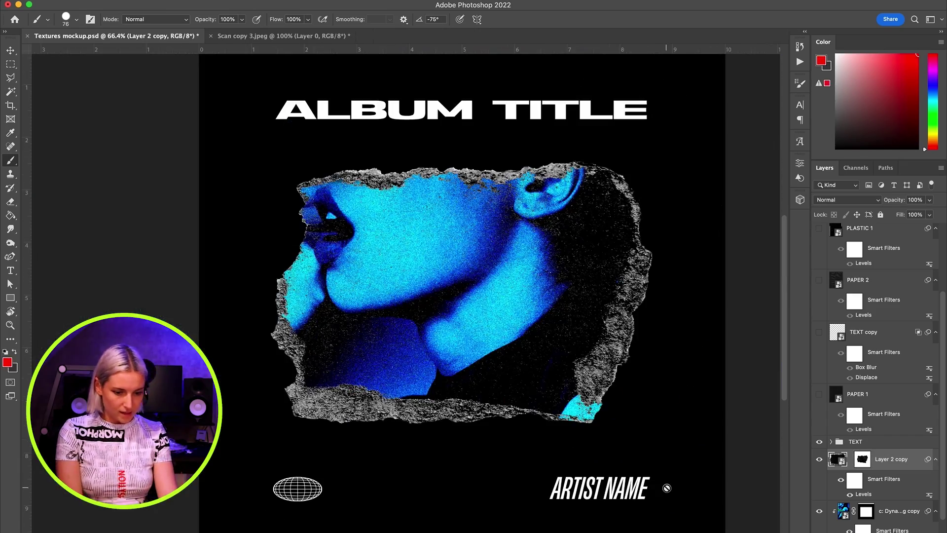
Darken the torn paper border by changing its Levels smart filter inputs to 42, 1.56 and 255
{"action": "double_click", "coordinate": [864, 494]}
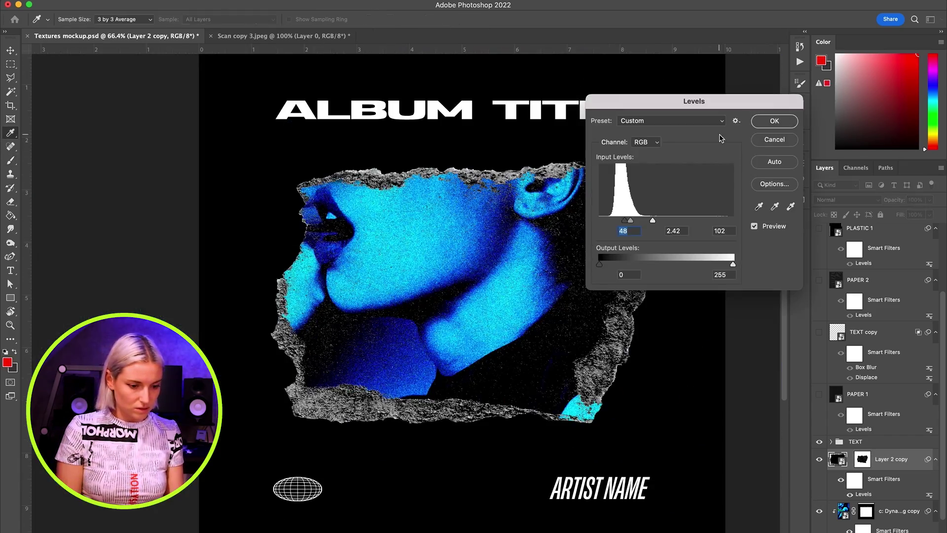
{"action": "left_click_drag", "start_coordinate": [653, 221], "coordinate": [733, 220]}
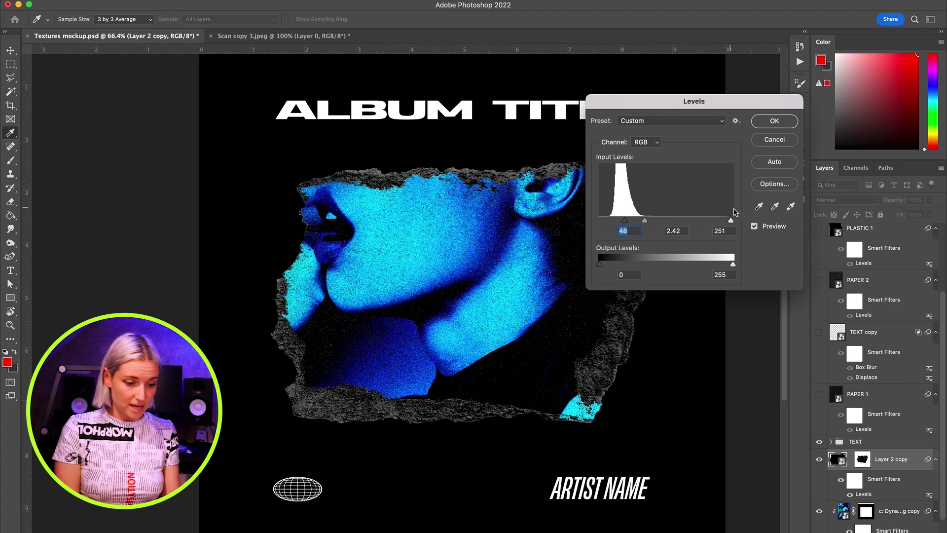
{"action": "left_click_drag", "start_coordinate": [647, 223], "coordinate": [622, 223]}
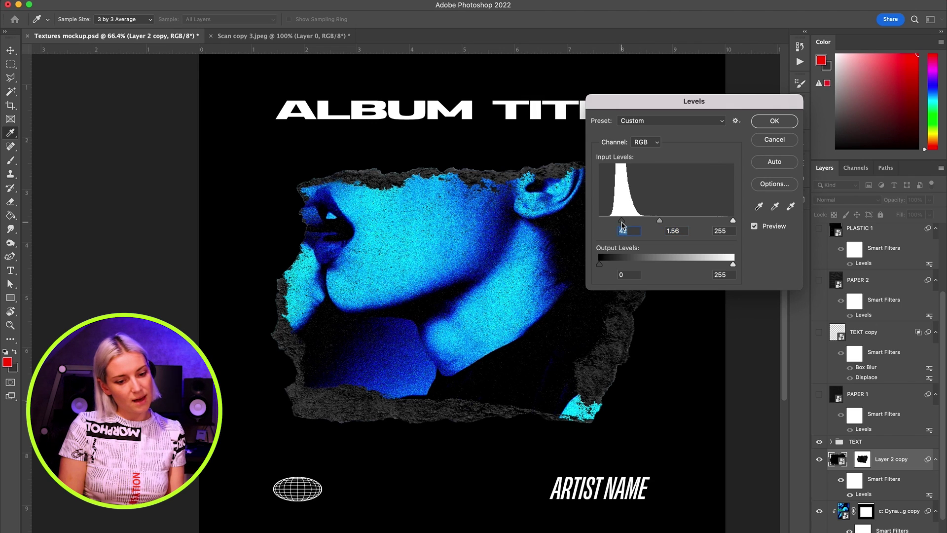
{"action": "left_click", "coordinate": [784, 121]}
{"action": "scroll", "coordinate": [653, 245], "scroll_direction": "down", "scroll_amount": 2}
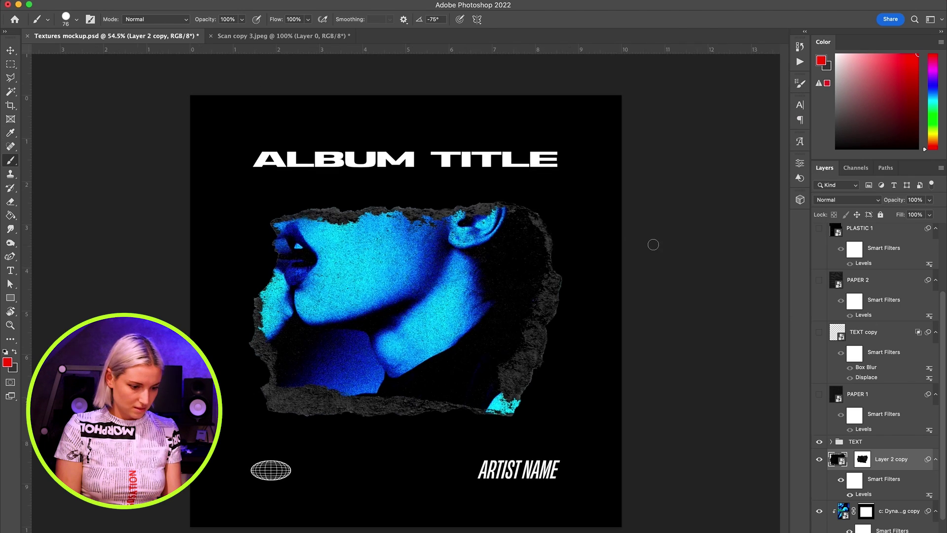
{"action": "scroll", "coordinate": [653, 245], "scroll_direction": "down", "scroll_amount": 1}
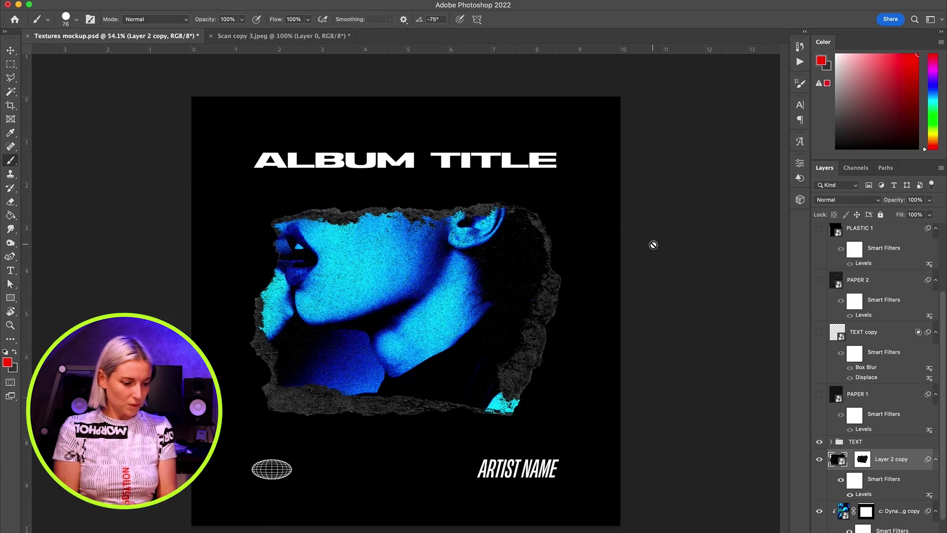